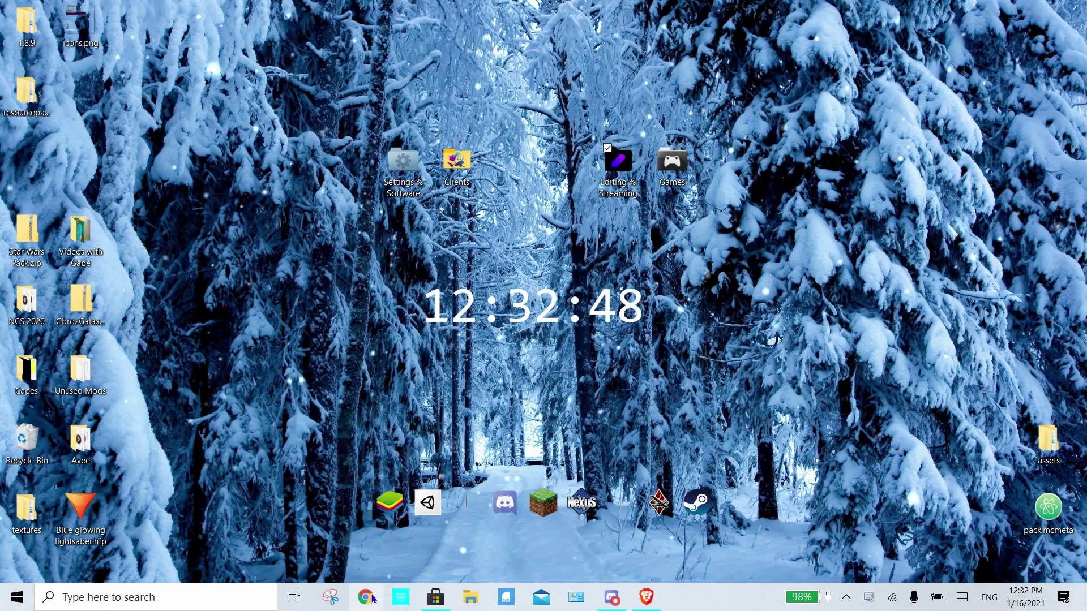
Open a new Chrome window, close the Houseparty tab, and search Google for 'Optifine'.
right_click(372, 598)
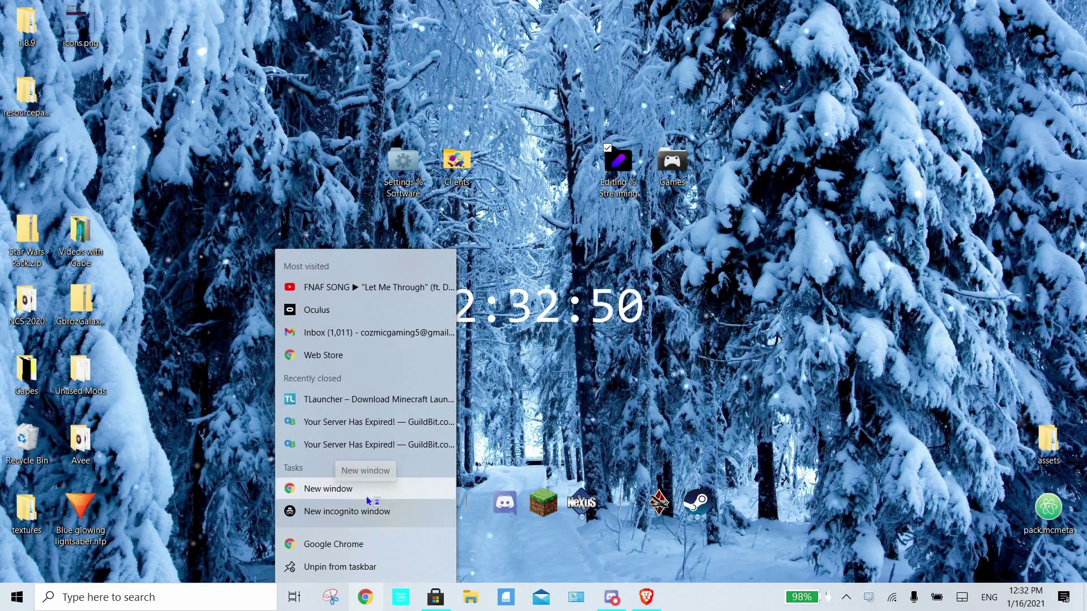
click(368, 498)
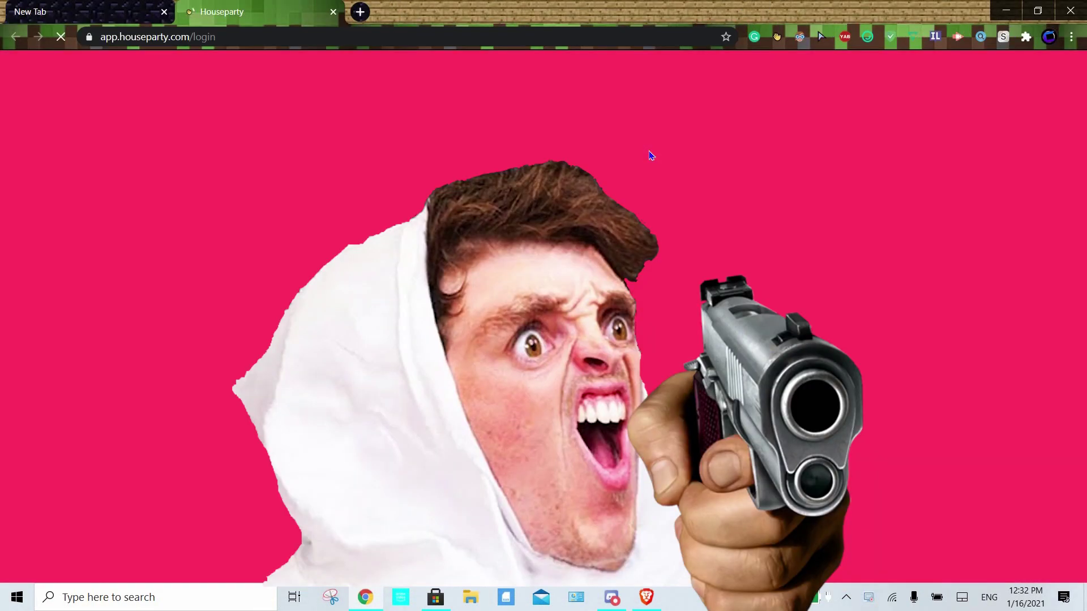
key(ctrl+w)
text(Optif)
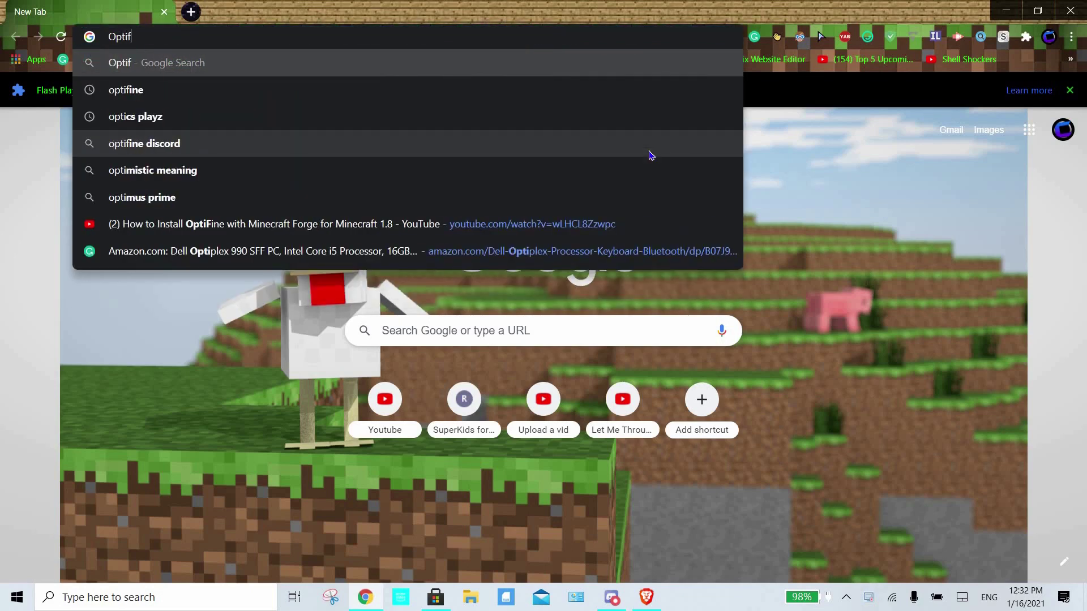
text(ine)
key(Return)
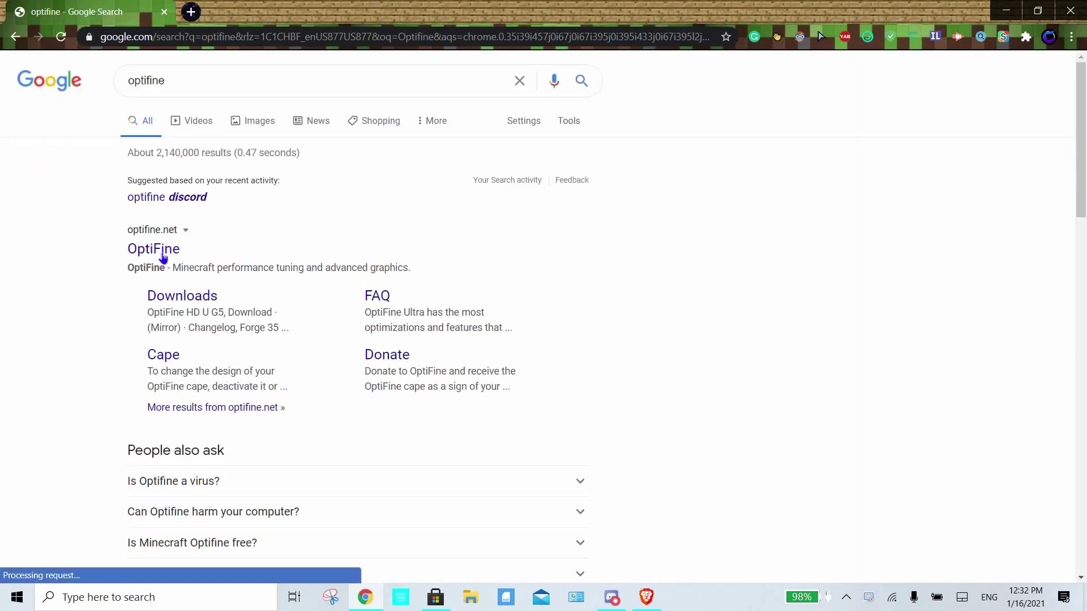
Go to optifine.net's Downloads page and show all OptiFine versions.
click(164, 254)
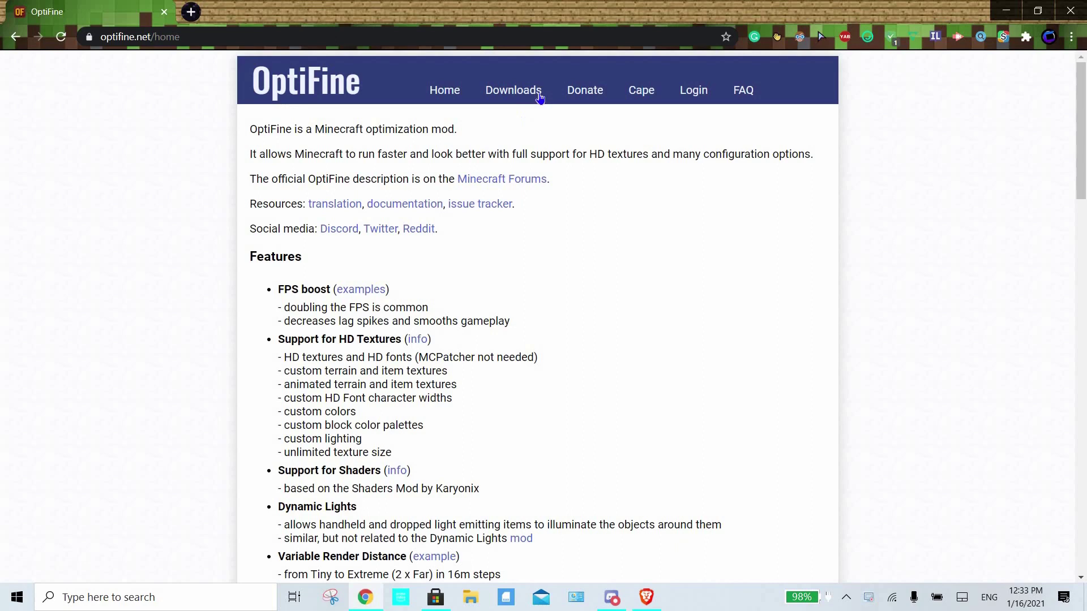
click(528, 85)
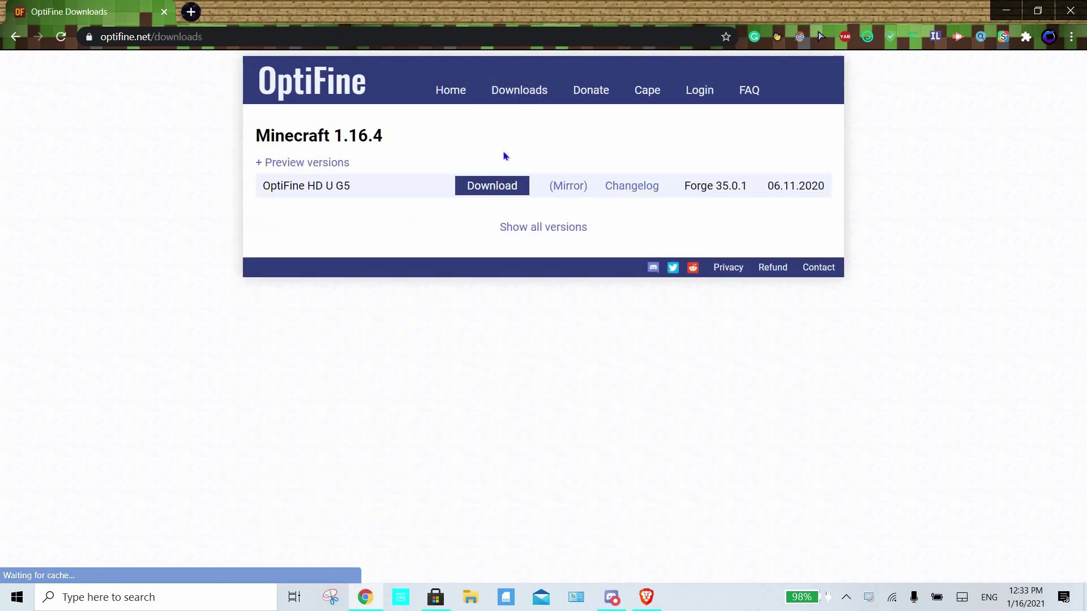
click(552, 226)
scroll(385, 323, down, 4)
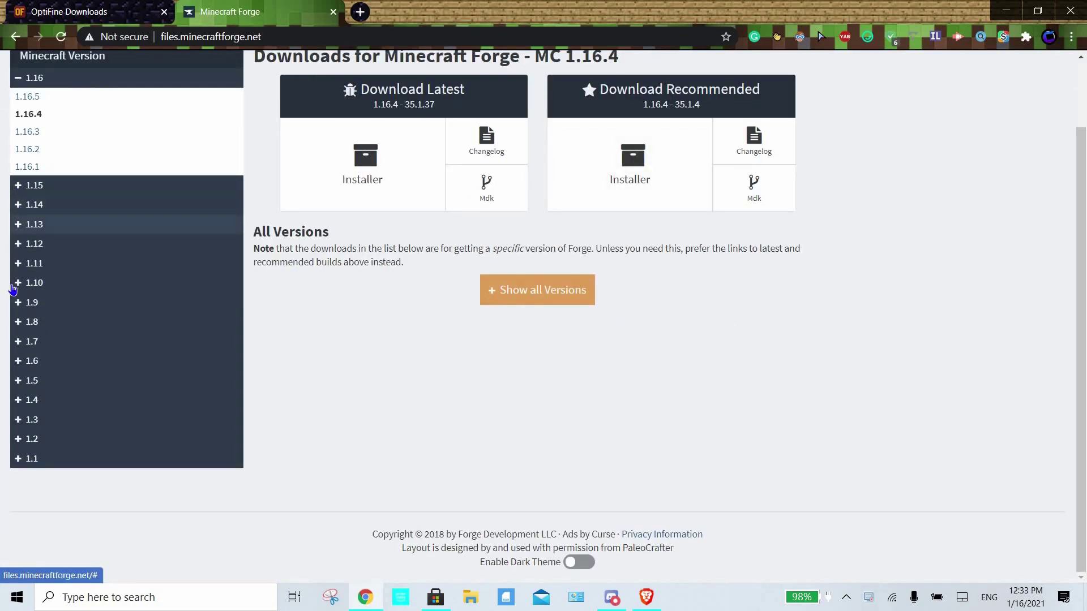
click(18, 462)
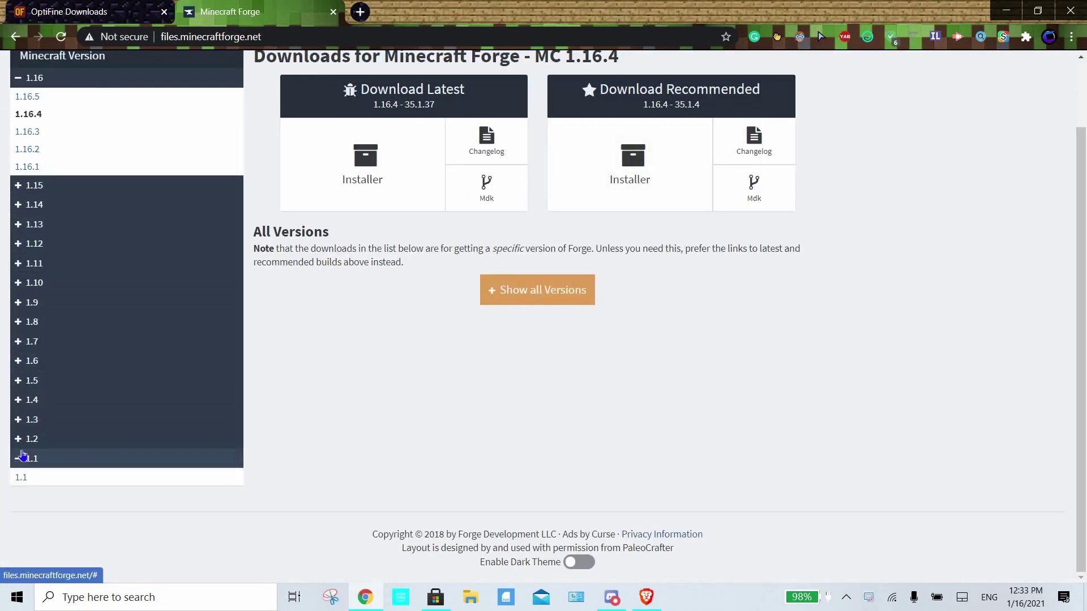
click(22, 458)
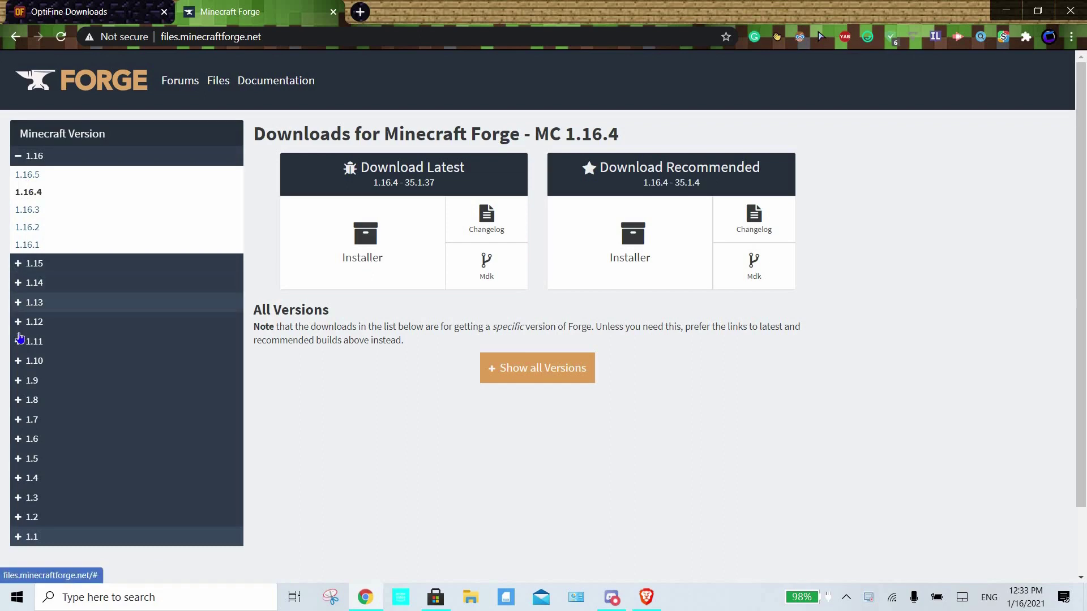
key(ctrl+Tab)
scroll(419, 274, down, 8)
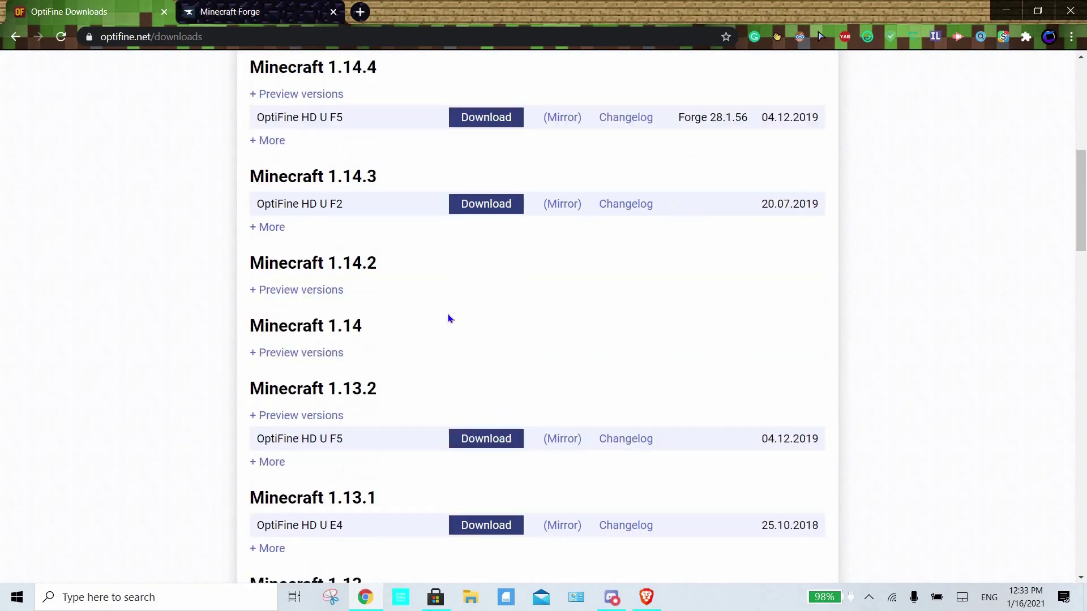
scroll(450, 319, down, 20)
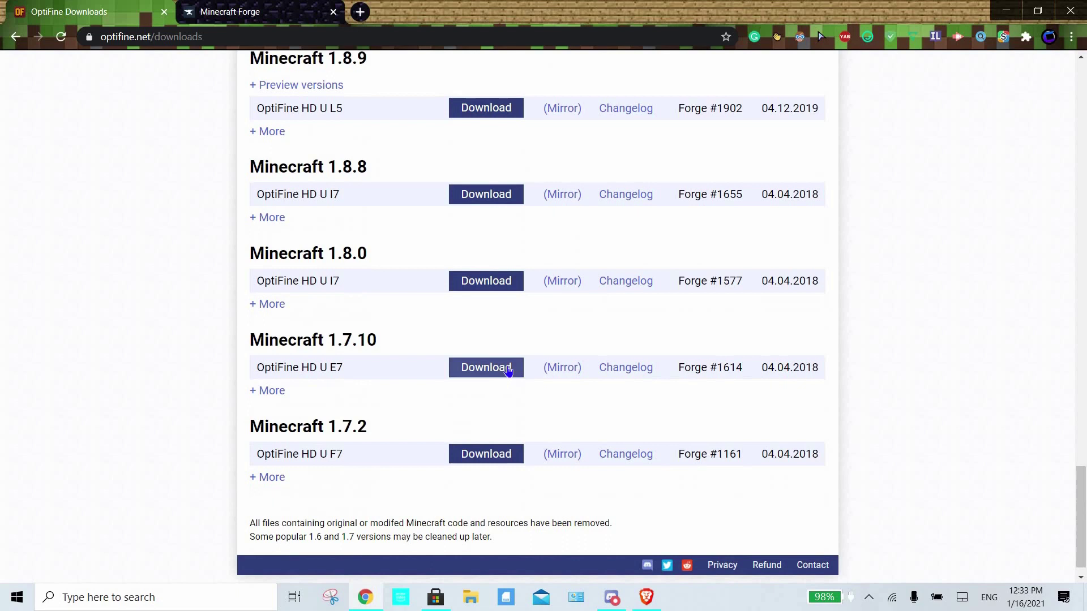
Download and keep OptiFine_1.7.10_HD_U_E7.jar, then move it from Downloads to the desktop.
click(508, 369)
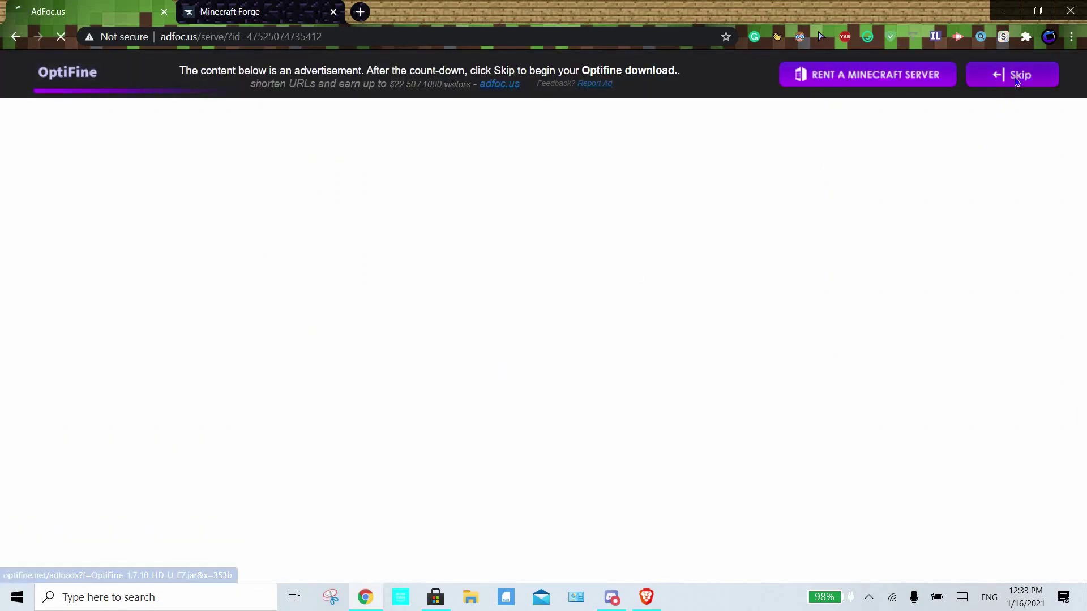
click(1017, 81)
click(567, 189)
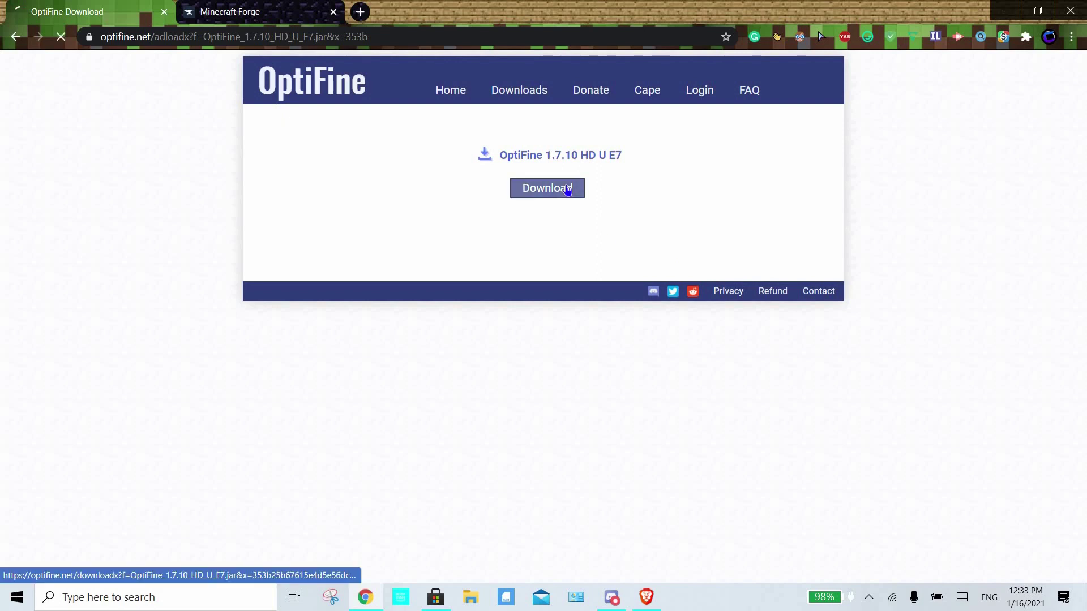
click(265, 563)
click(237, 513)
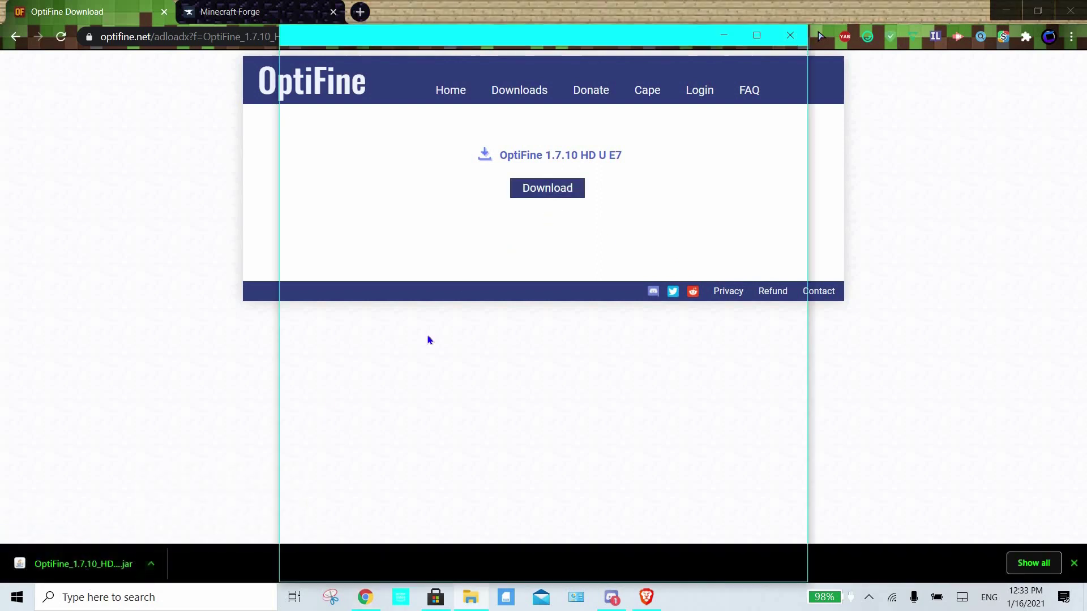
drag(472, 203, 332, 192)
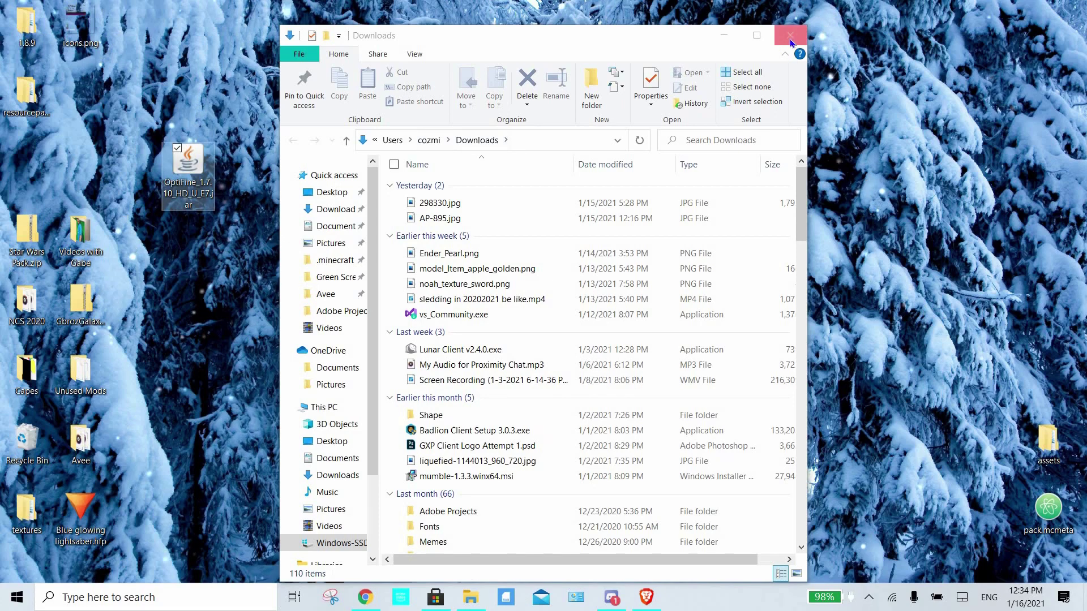
Close the Downloads folder window.
click(790, 38)
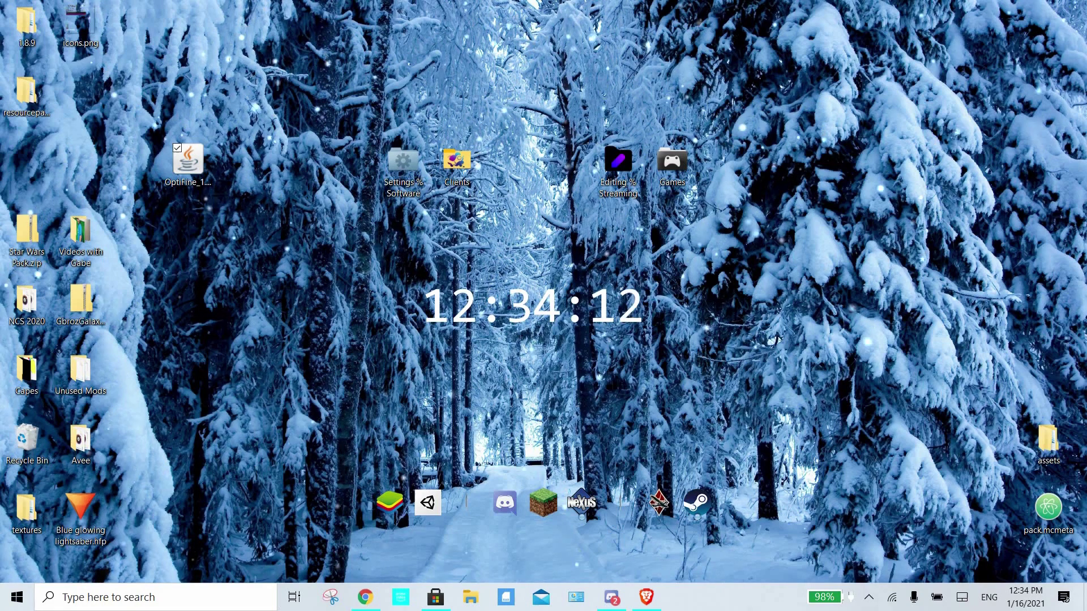
Open Settings from the Start menu and go to Apps > Default apps.
click(17, 597)
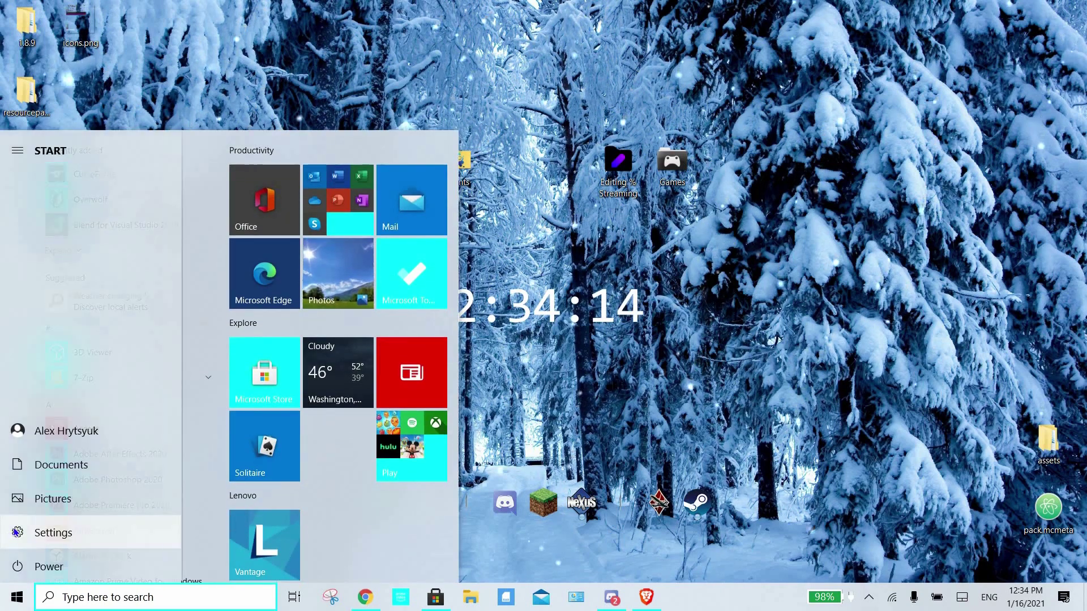
click(16, 532)
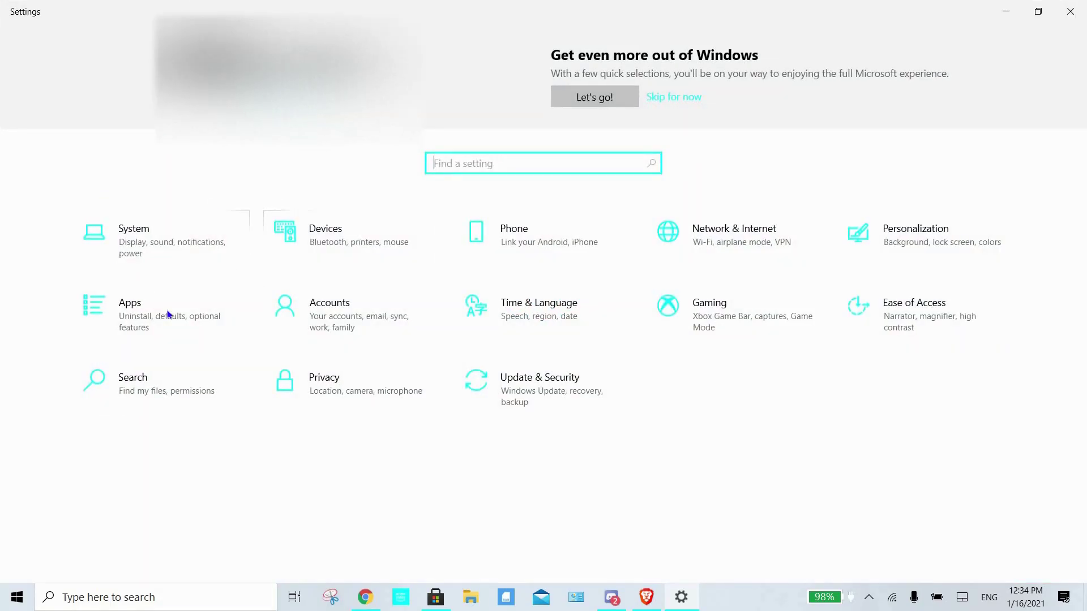
click(178, 320)
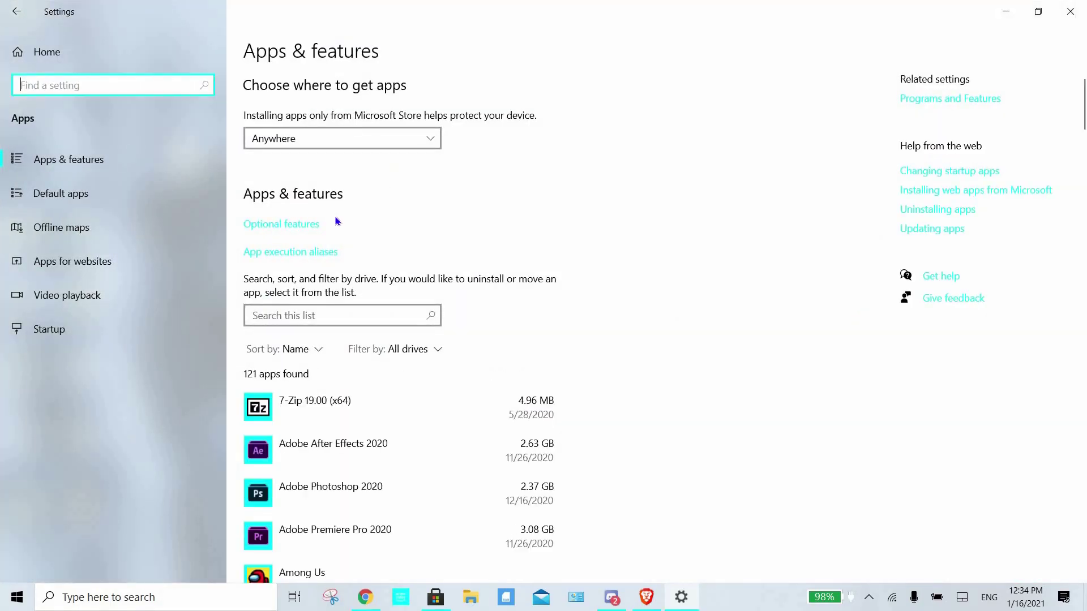
click(93, 205)
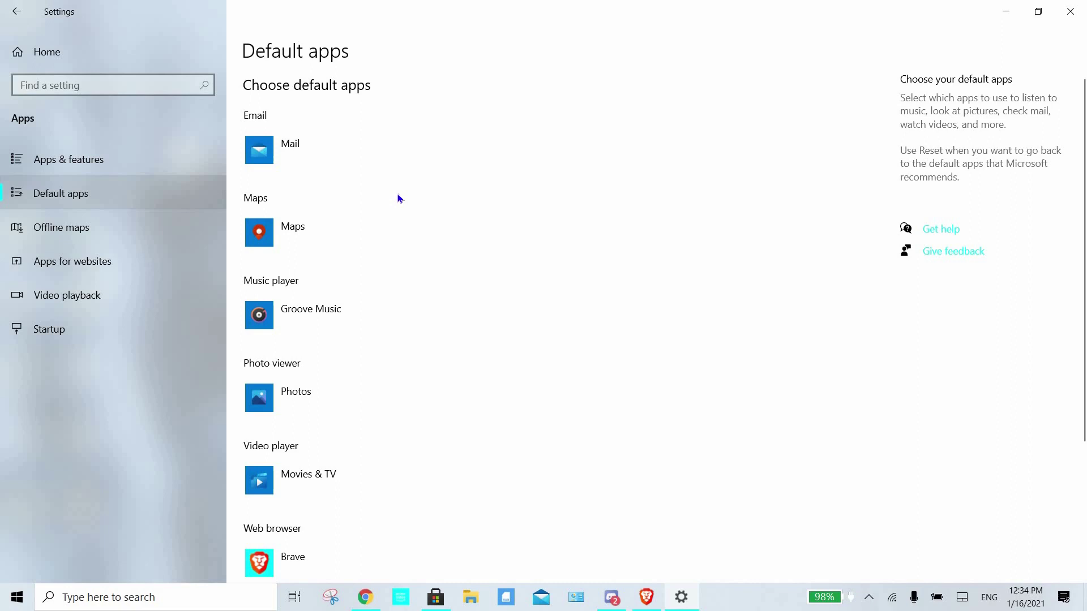
scroll(398, 200, down, 3)
List default apps by file type and scroll down to the .jar extension.
click(328, 463)
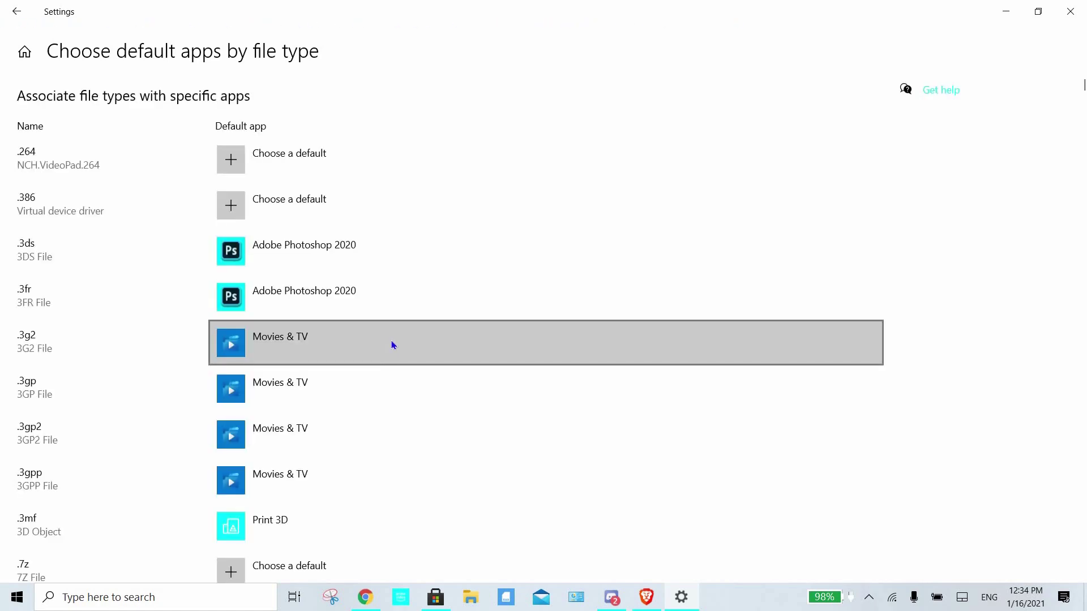
scroll(554, 339, down, 20)
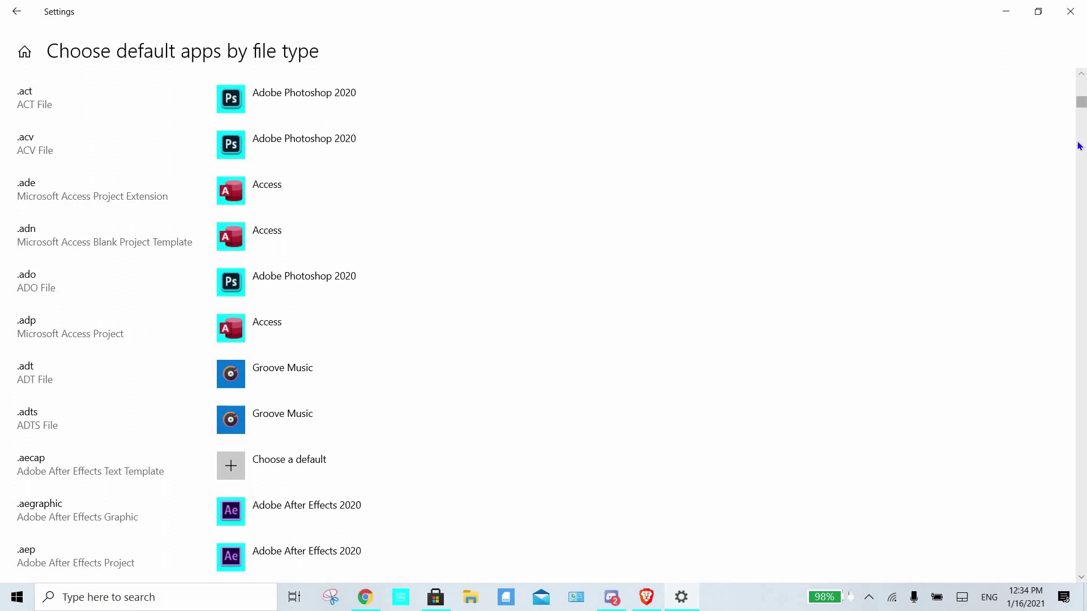
drag(1084, 109, 1070, 253)
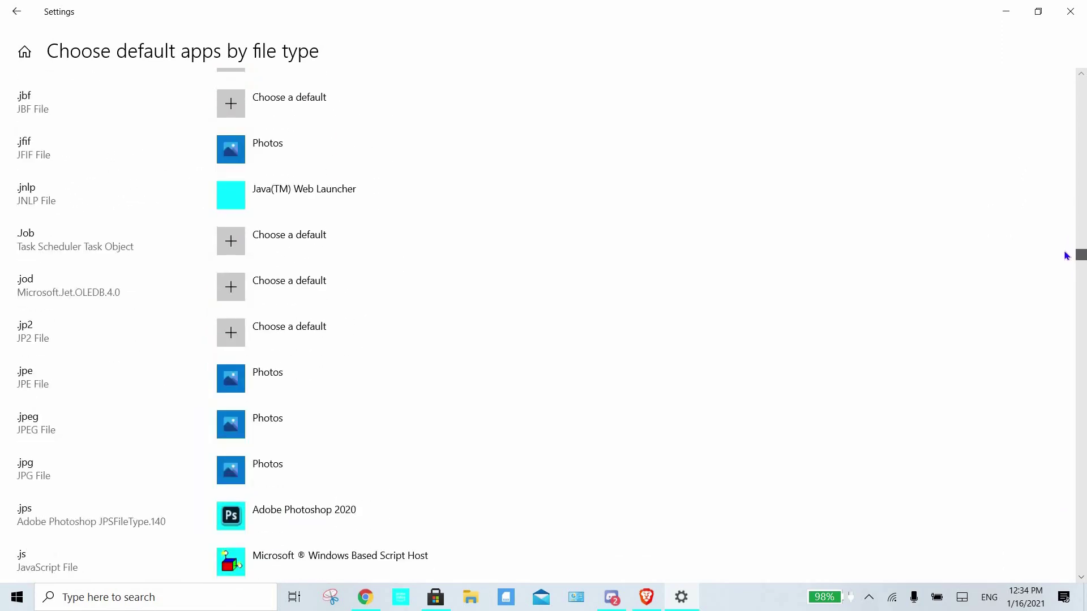
scroll(487, 357, up, 6)
scroll(357, 412, down, 3)
scroll(488, 376, down, 3)
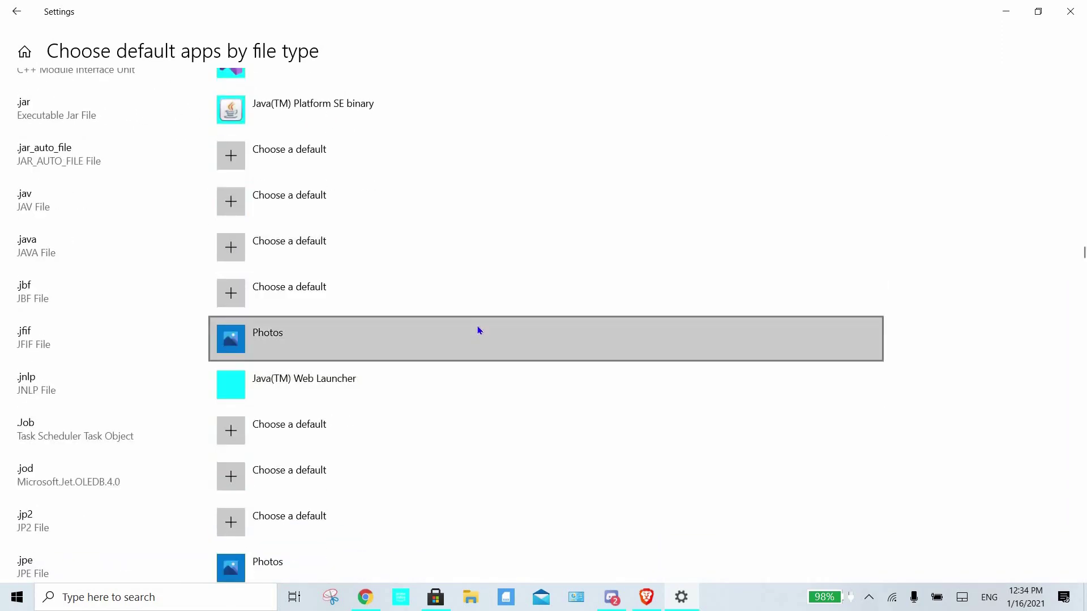
scroll(477, 330, up, 3)
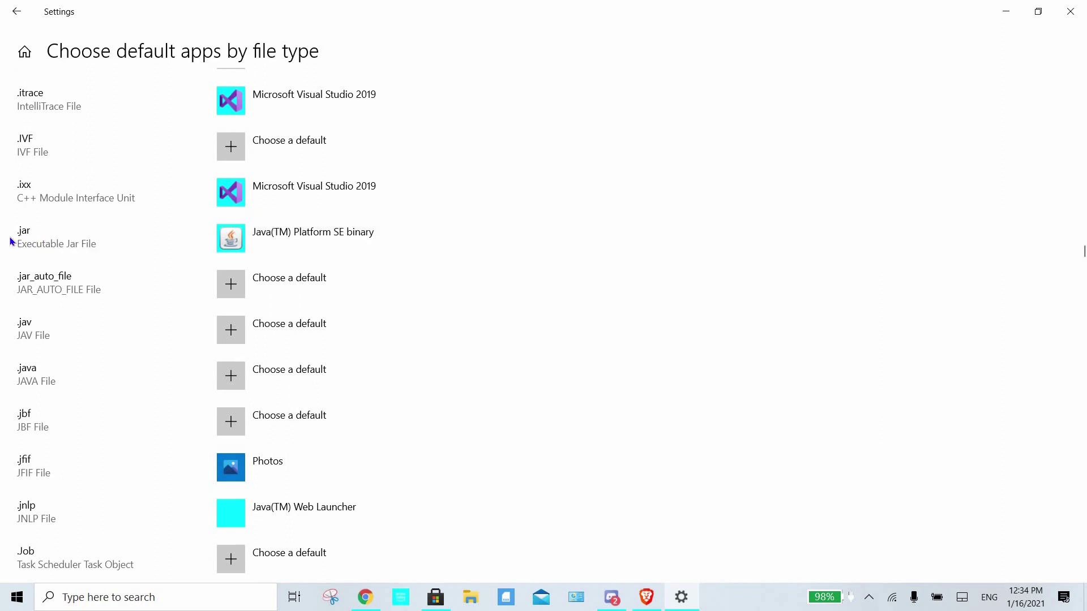
Confirm .jar opens with Java(TM) Platform SE binary, then close Settings and return to Chrome.
click(373, 246)
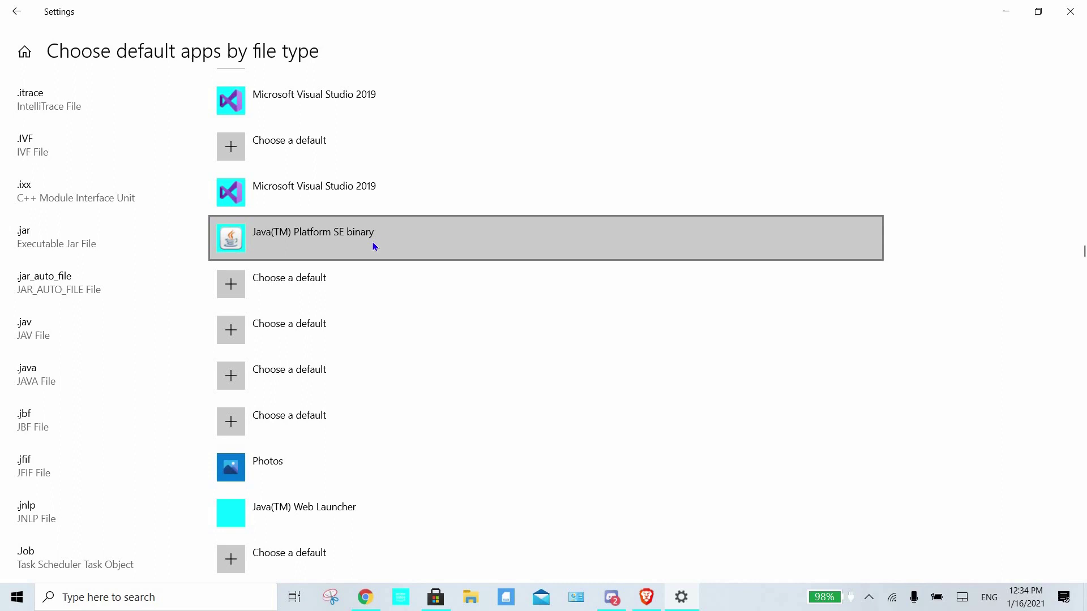
click(1070, 11)
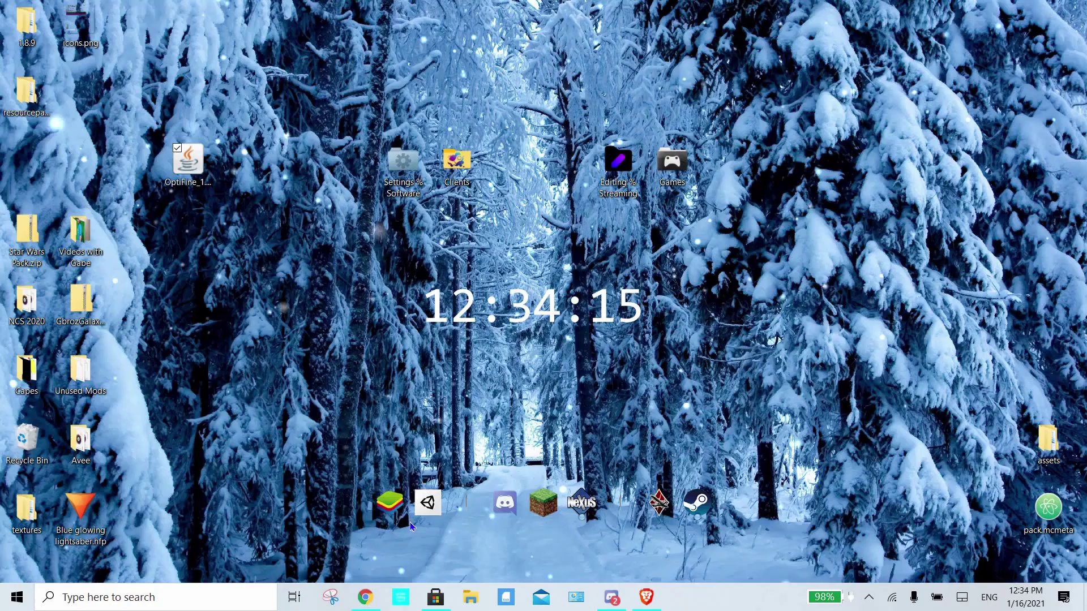
click(330, 597)
Search 'jarfix' in a new Chrome tab and open the Softonic Jarfix download page.
click(365, 598)
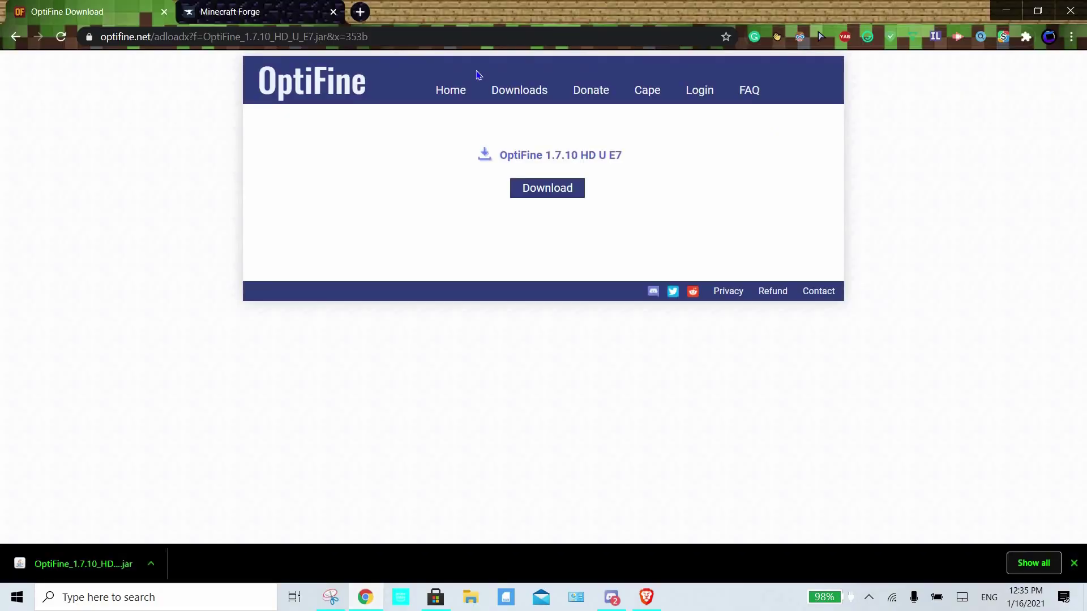
click(360, 12)
text(jarfix)
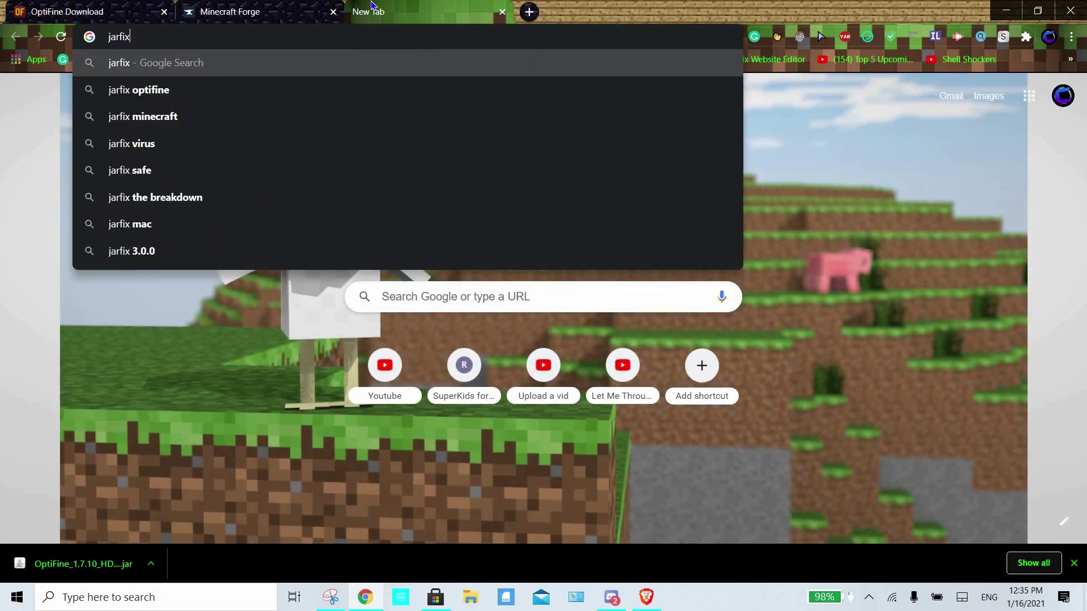
key(Return)
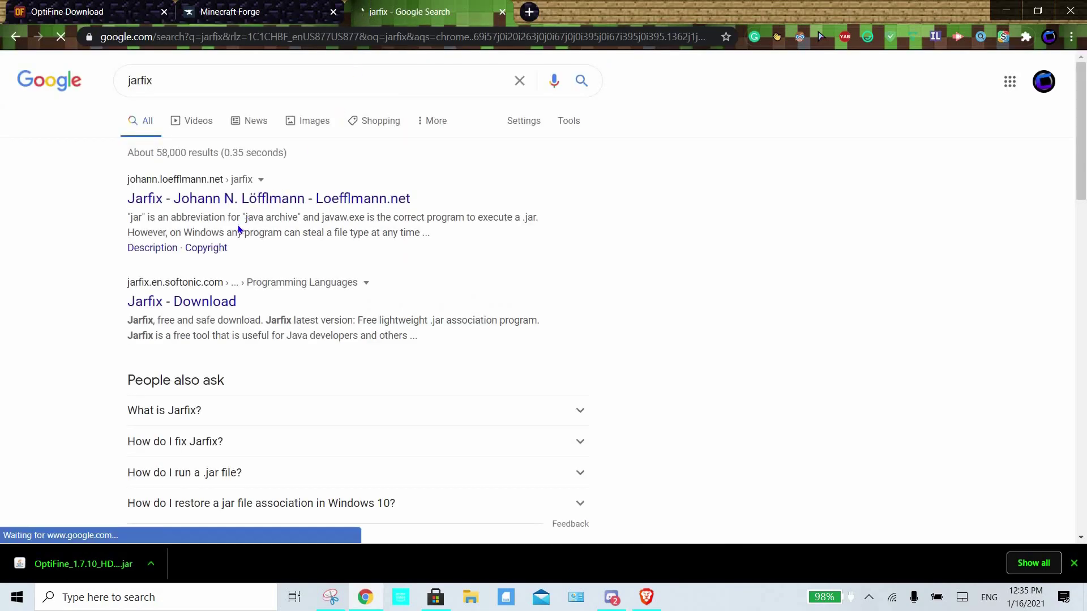
click(199, 302)
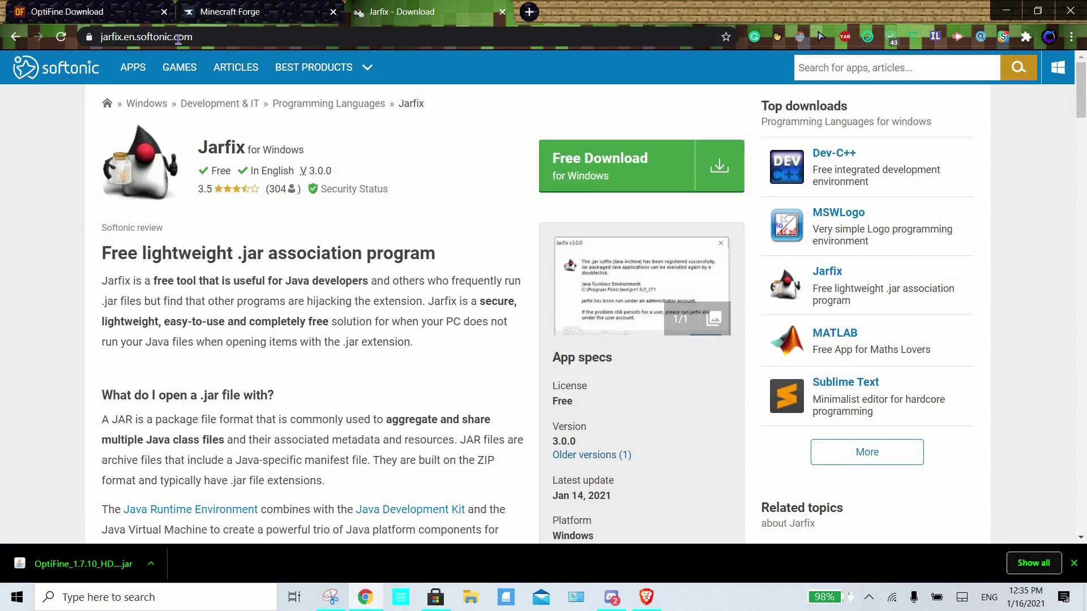
Minimize Chrome, close Snipping Tool, and open the Settings % Software folder.
click(1006, 11)
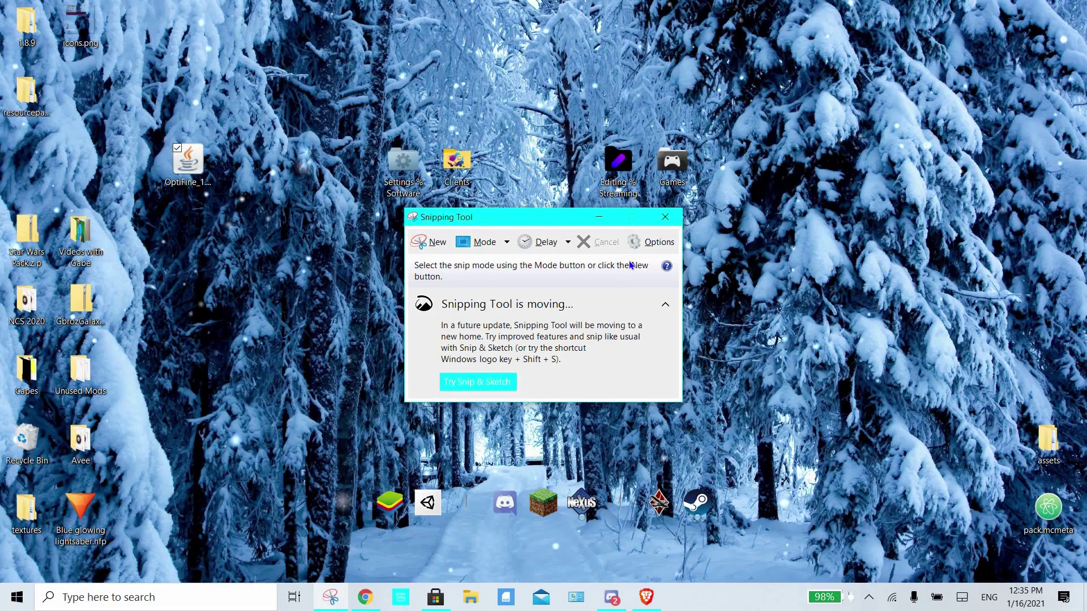
click(599, 216)
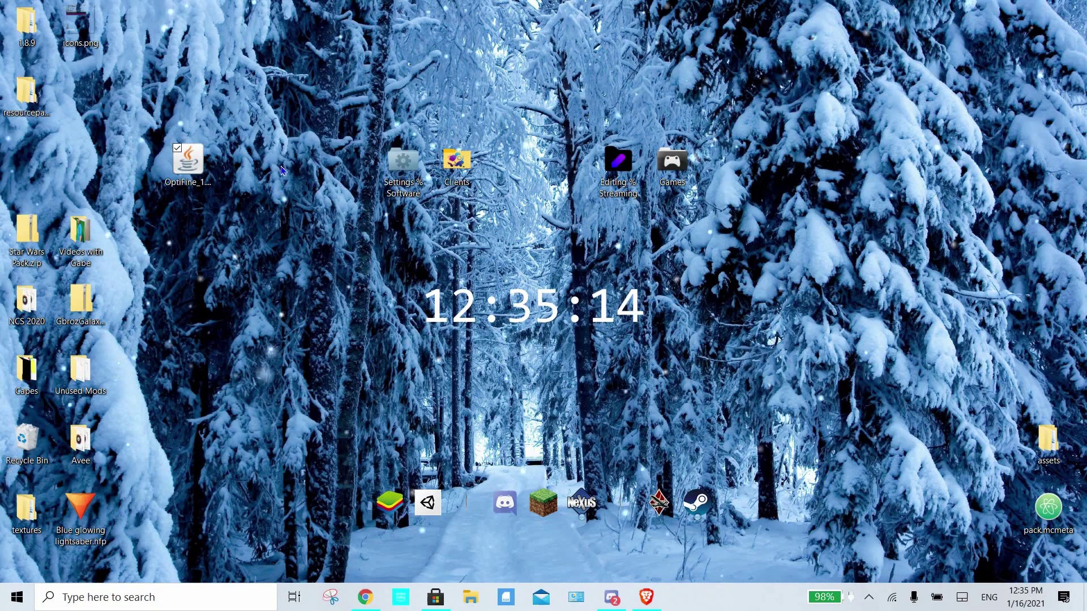
click(400, 168)
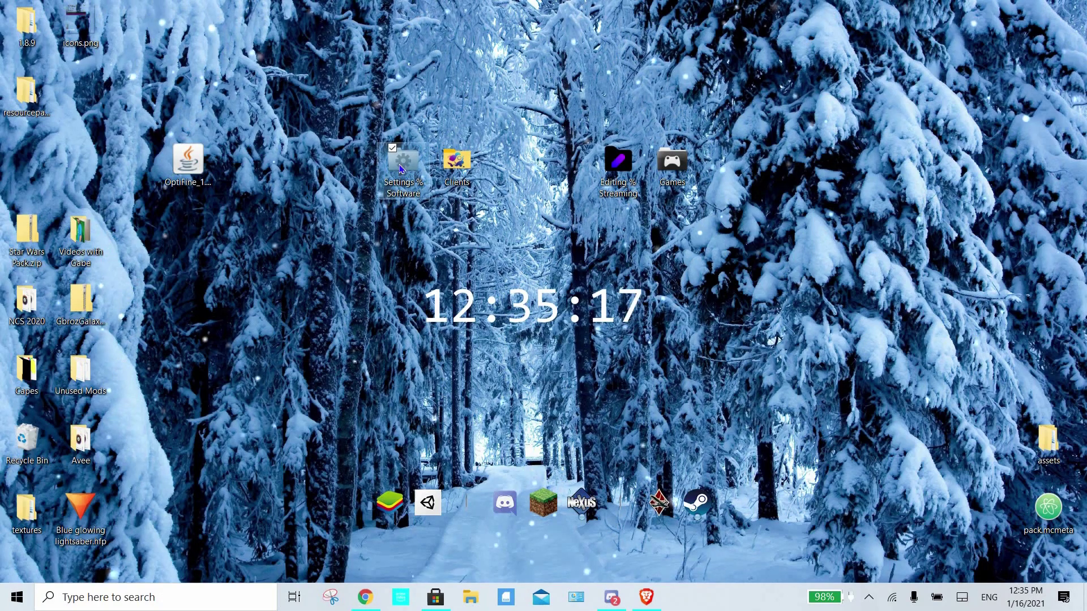
double_click(399, 168)
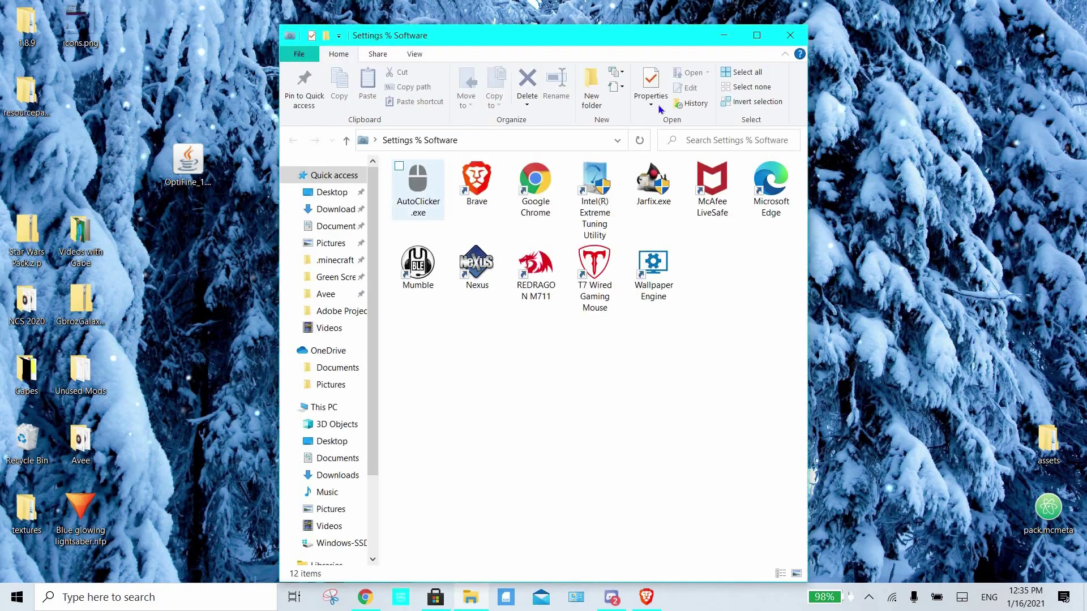
Run Jarfix.exe as administrator, dismiss its success message, and close the folder.
double_click(656, 188)
click(479, 456)
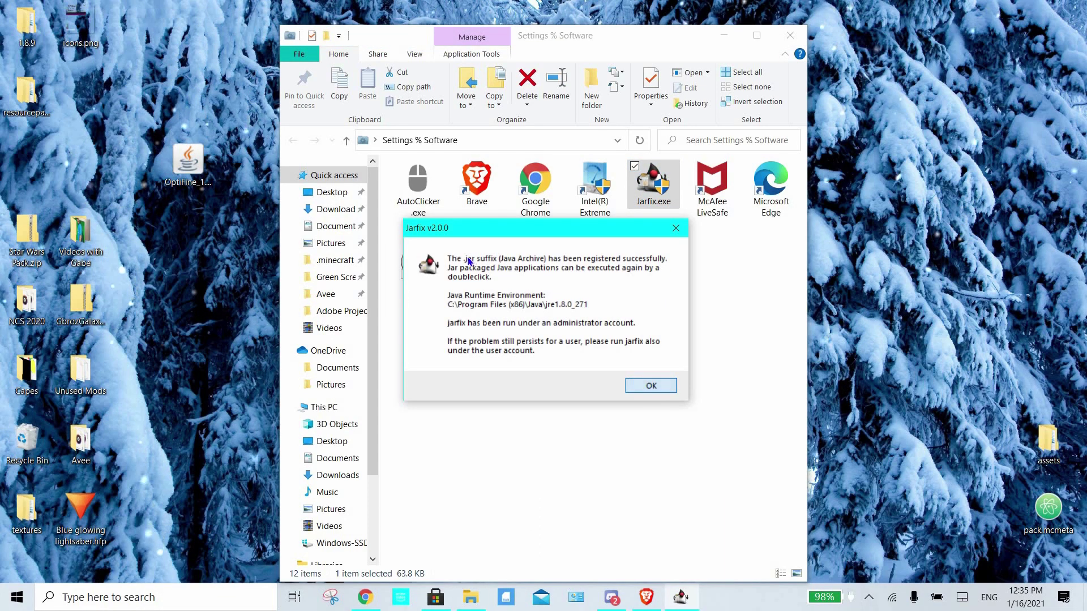
drag(543, 227, 620, 178)
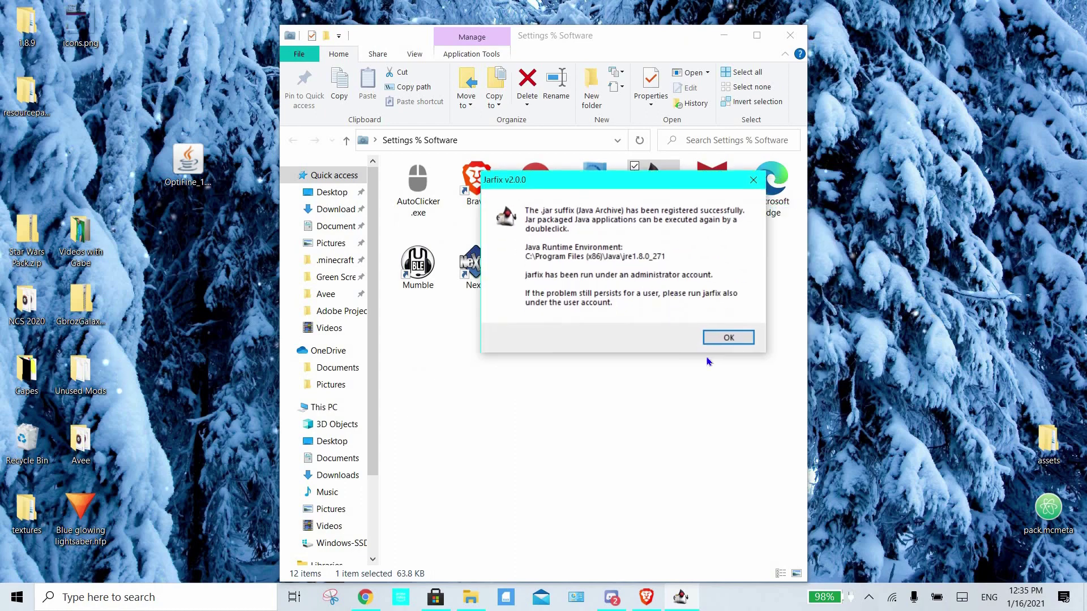
click(728, 336)
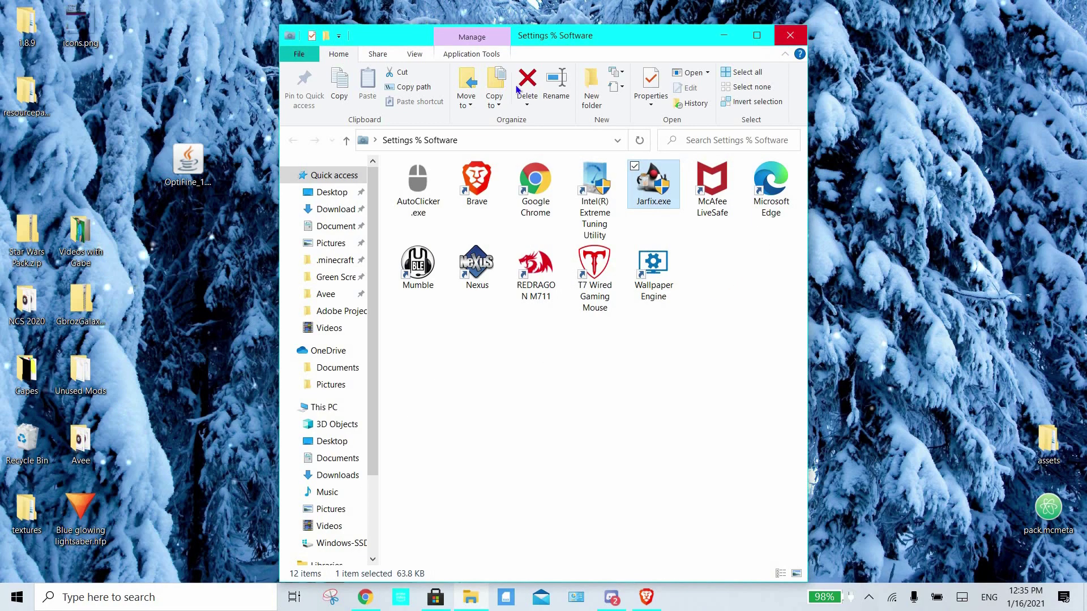
key(alt+F4)
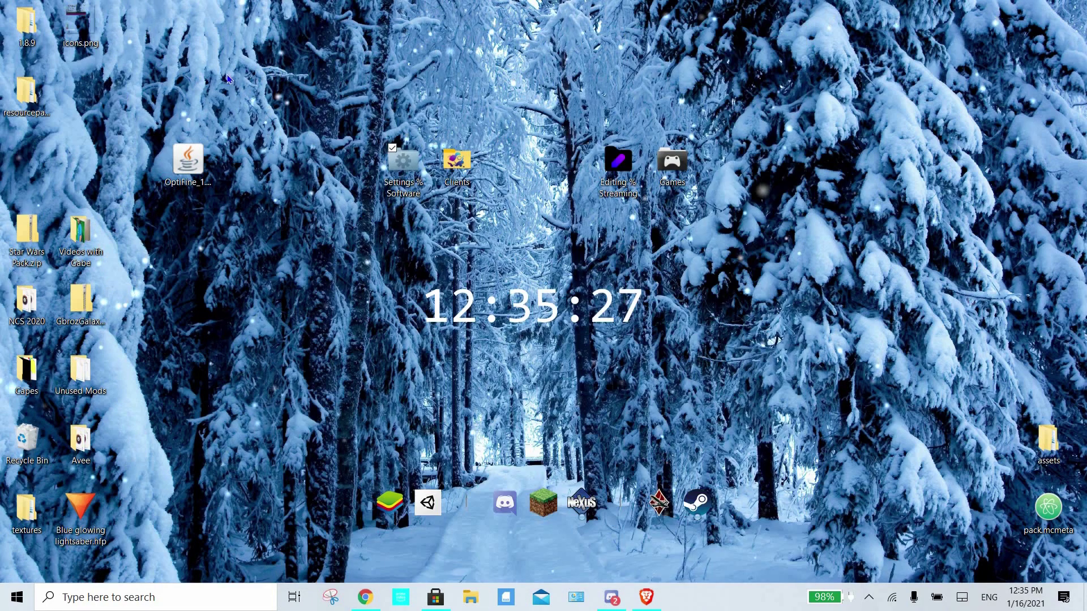
Run the OptiFine 1.7.10 jar from the desktop and install it into .minecraft.
double_click(193, 167)
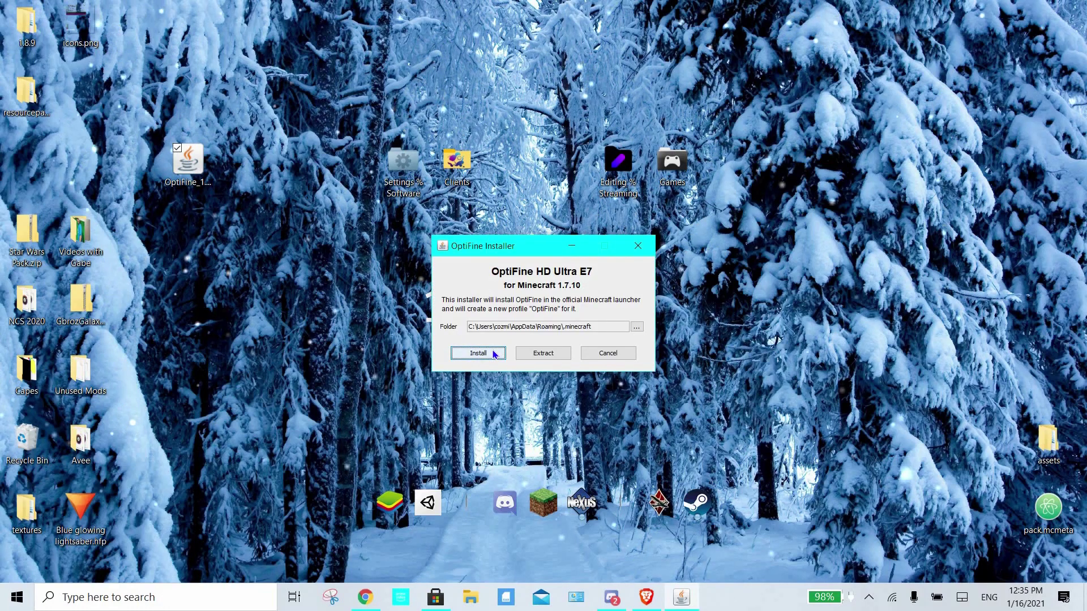
click(494, 355)
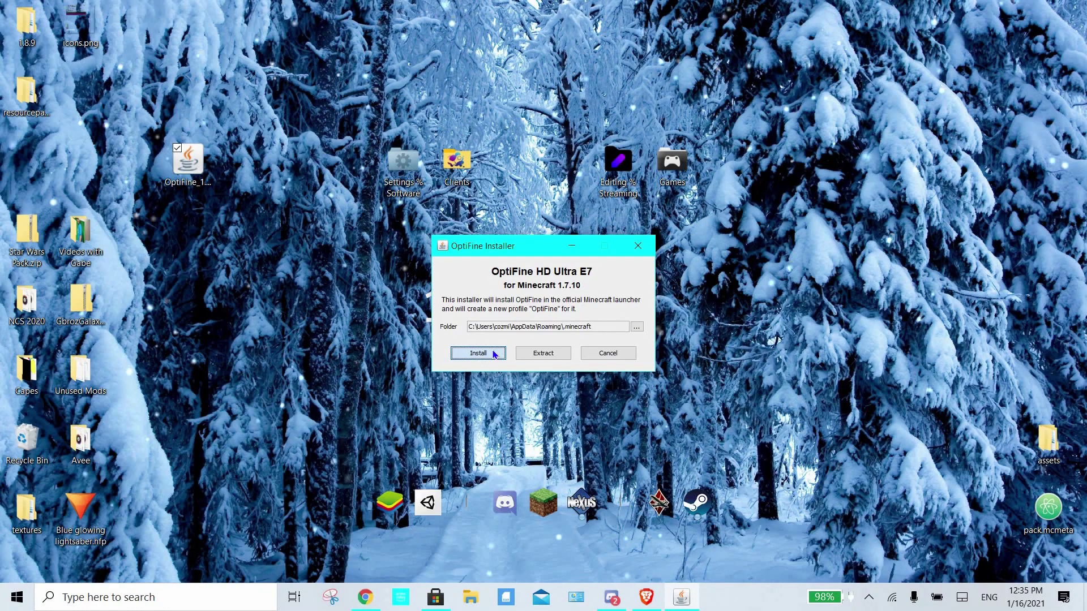
click(536, 313)
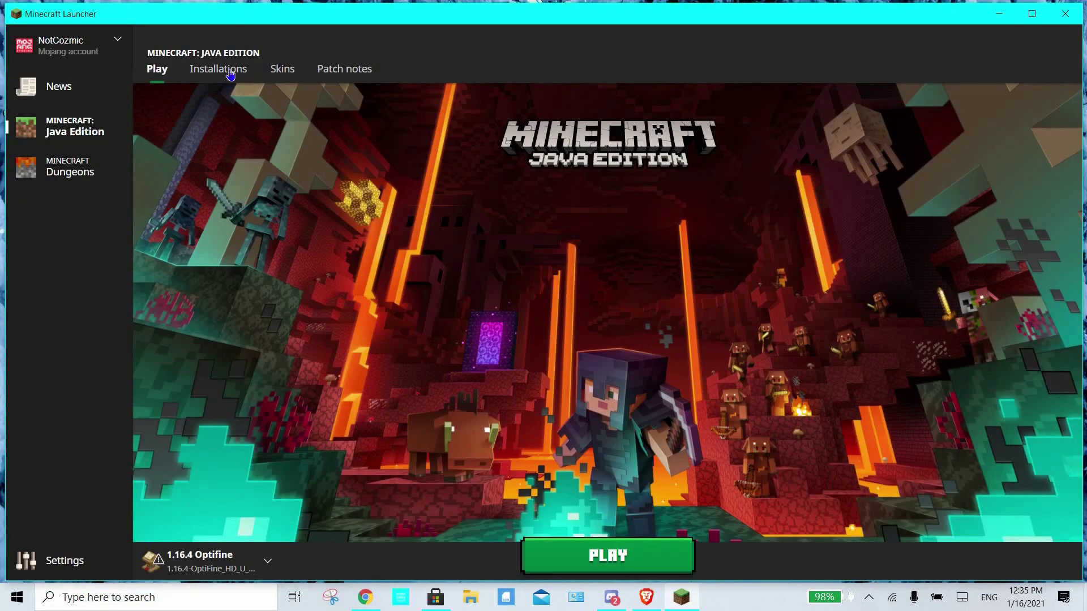
Start a new installation in the Installations tab and pick the 1.7.10 Forge version.
click(231, 74)
click(326, 104)
click(514, 220)
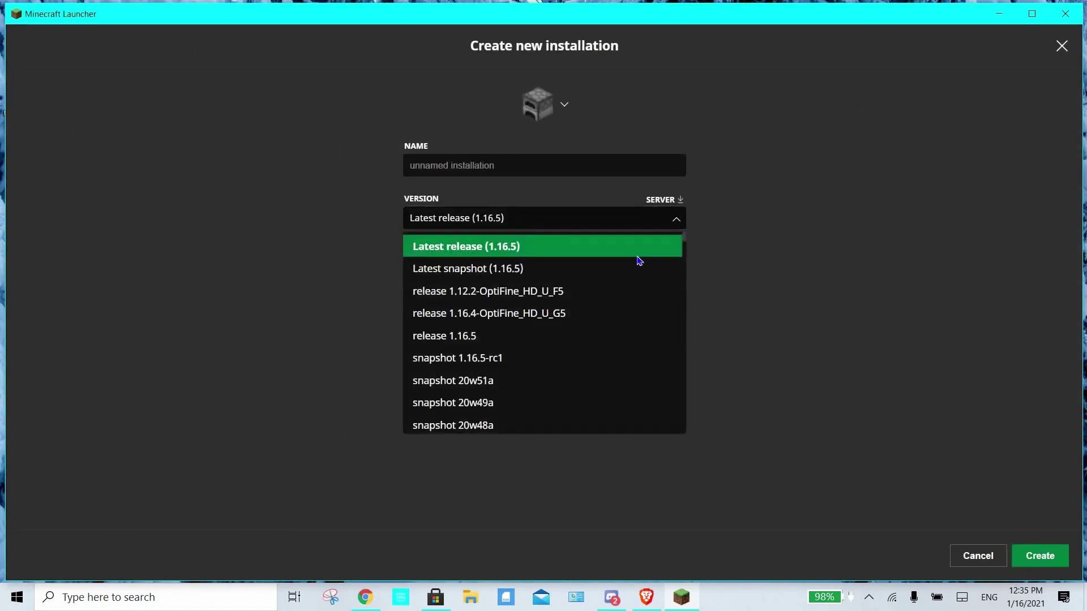
drag(686, 235, 683, 430)
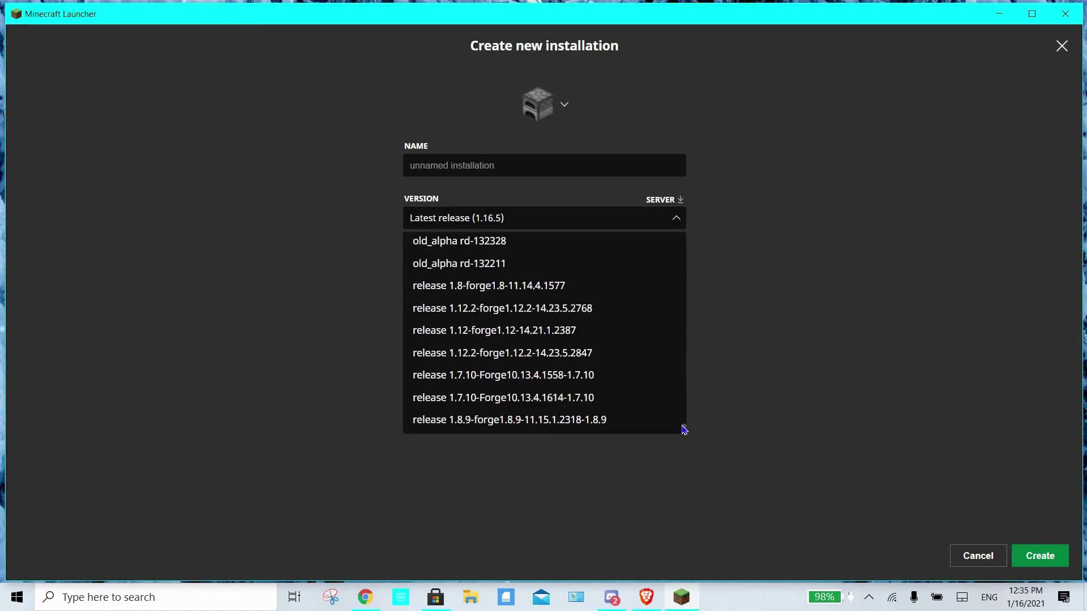
click(514, 375)
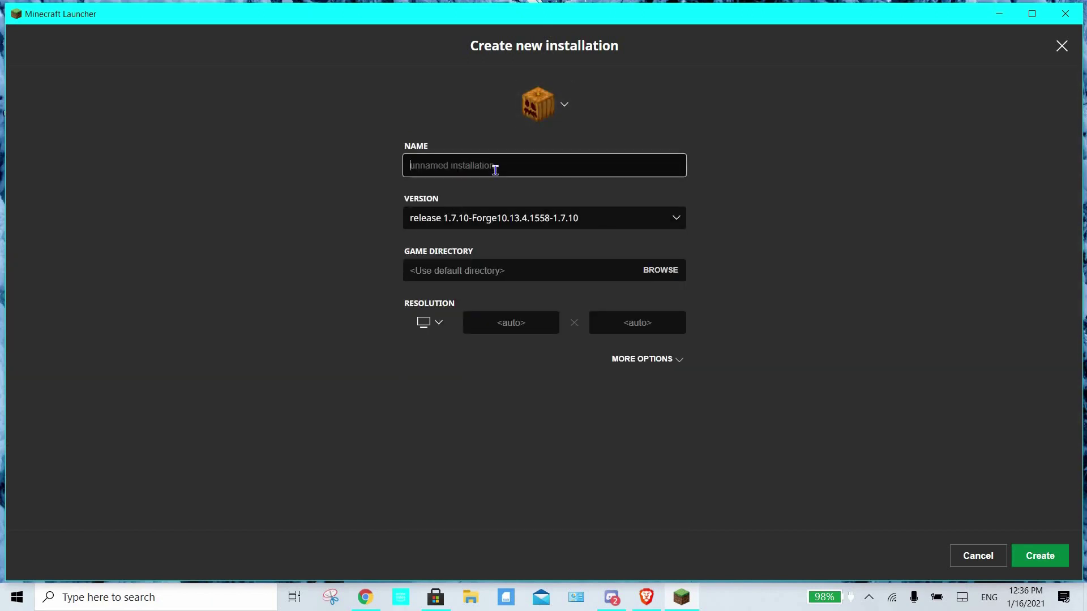
Switch the version to release 1.7.10-OptiFine_HD_U_E7 and create the '1.7.10 Optifine' installation.
click(671, 233)
scroll(606, 376, up, 5)
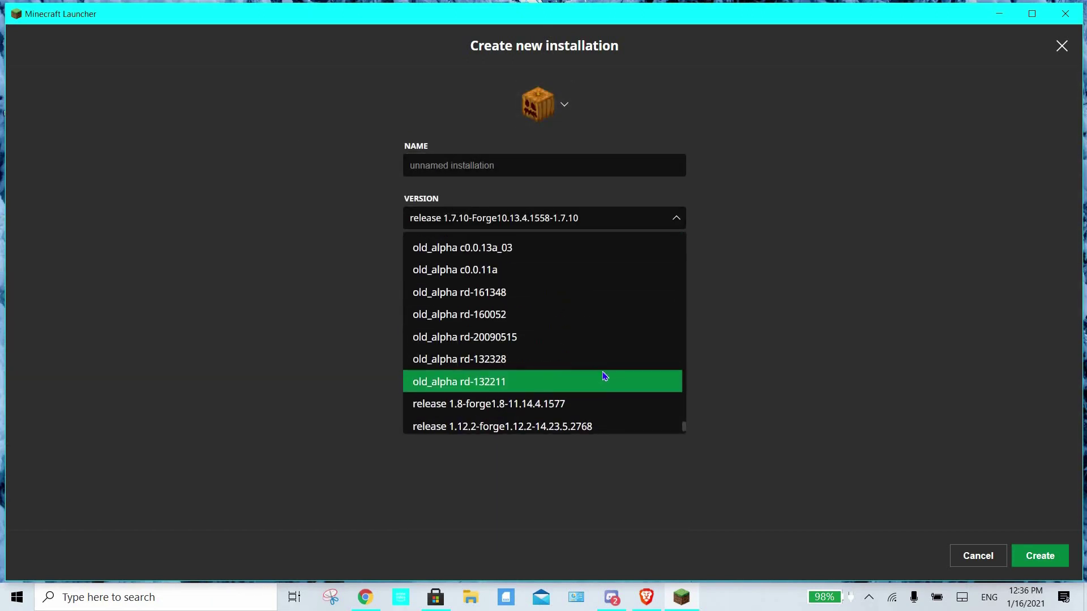
scroll(609, 378, up, 20)
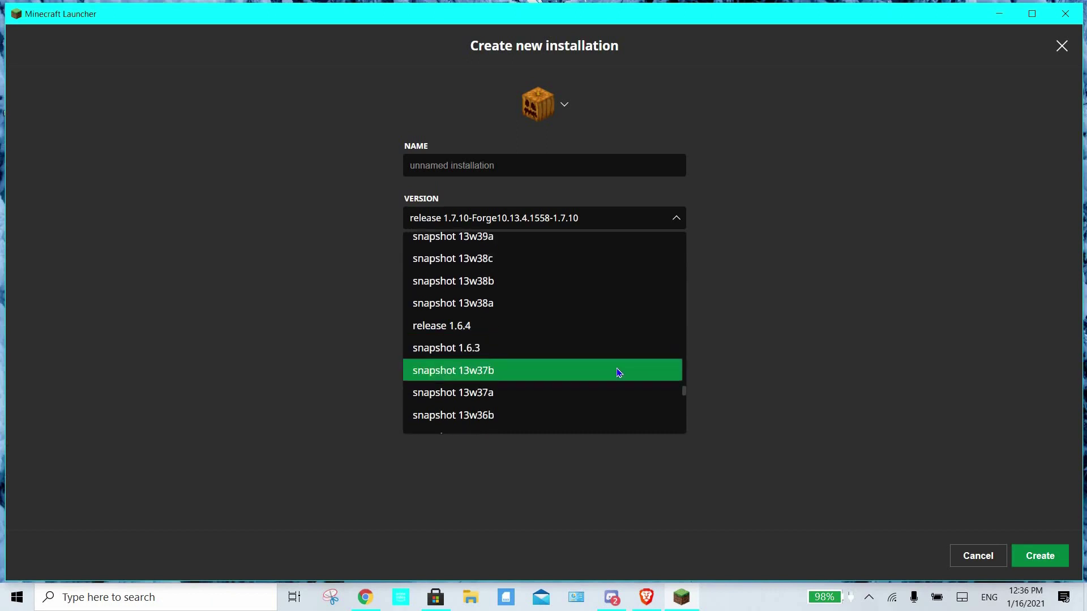
scroll(622, 367, up, 15)
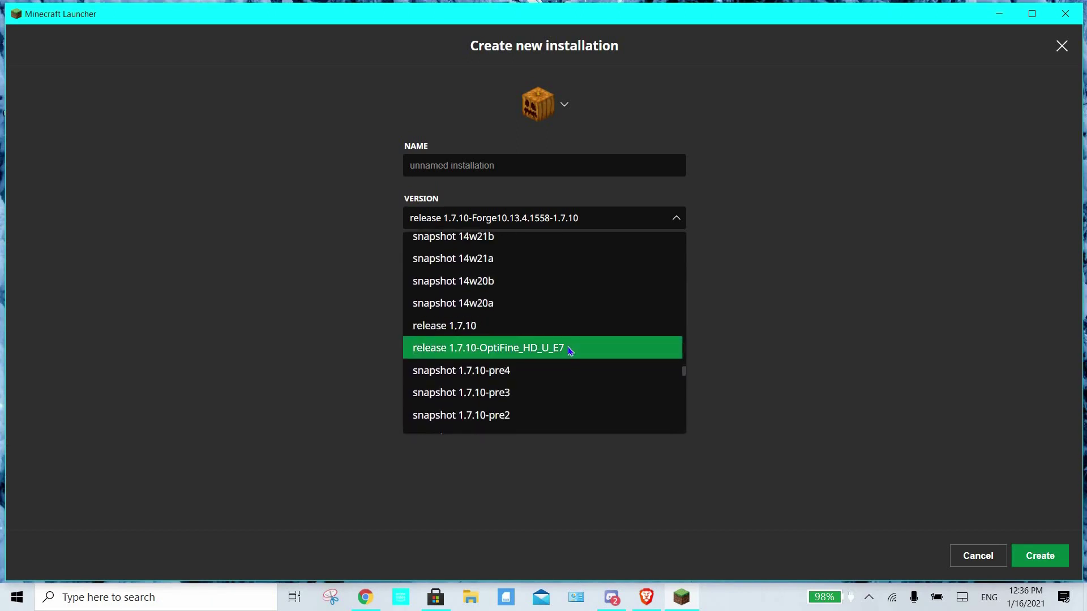
click(570, 350)
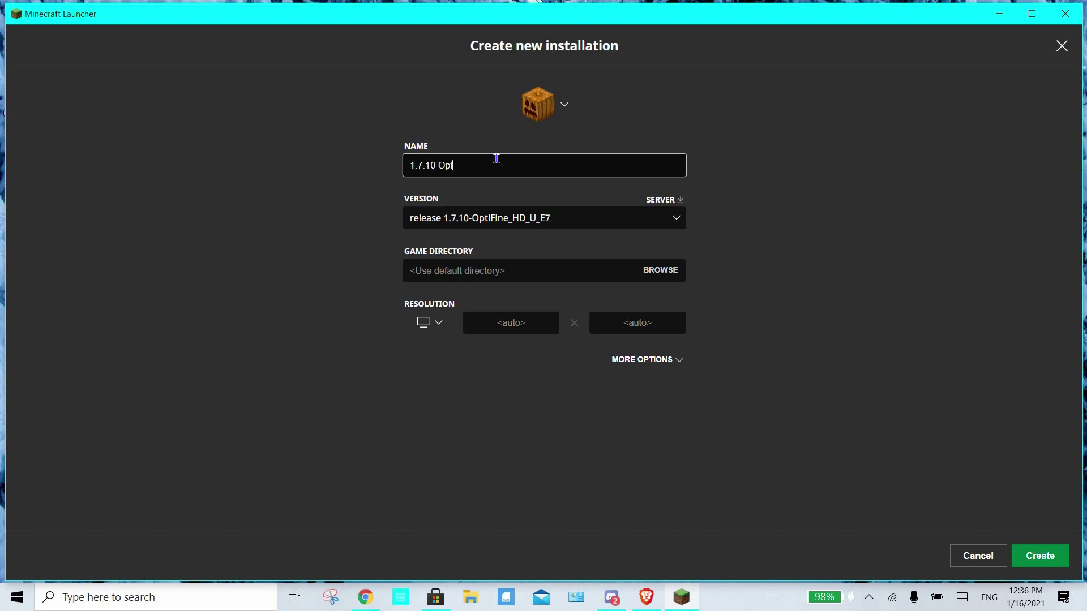
click(1040, 556)
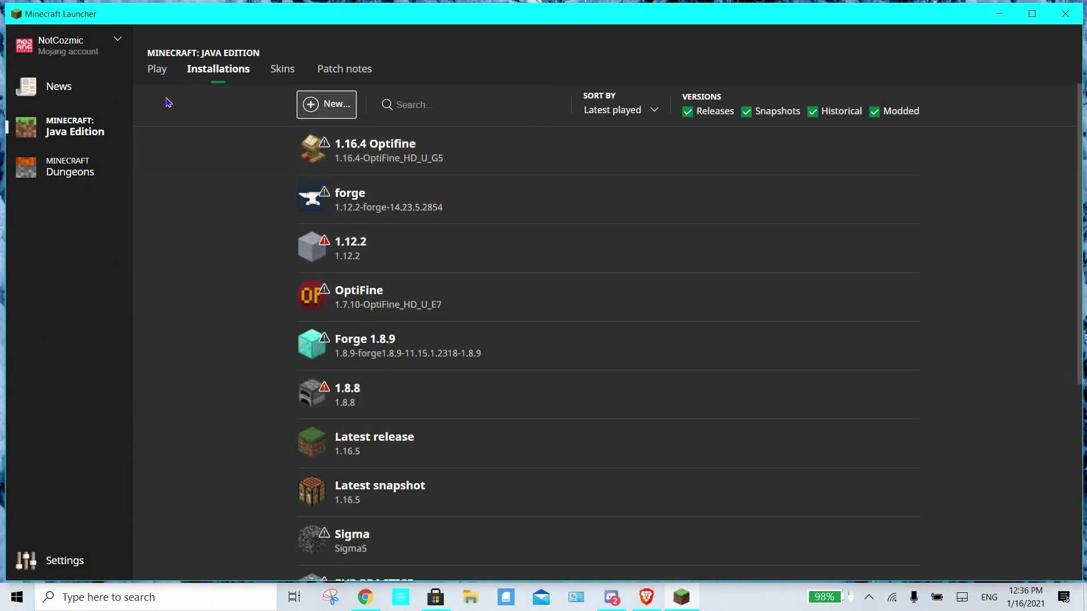
Close the Minecraft Launcher and return to Chrome's OptiFine 1.7.10 HD U E7 download tab.
click(158, 69)
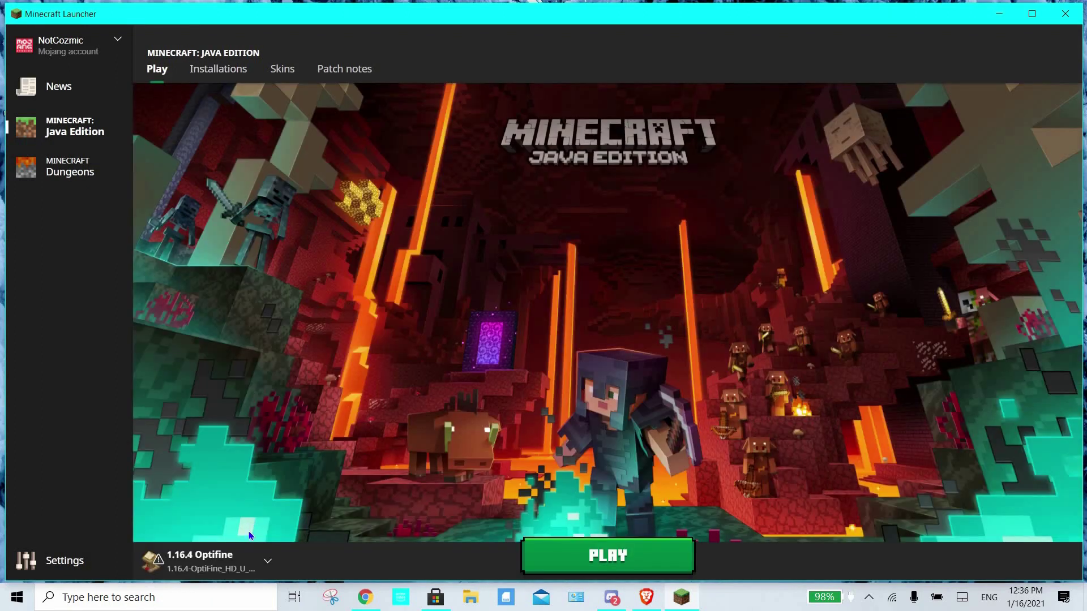
click(1066, 15)
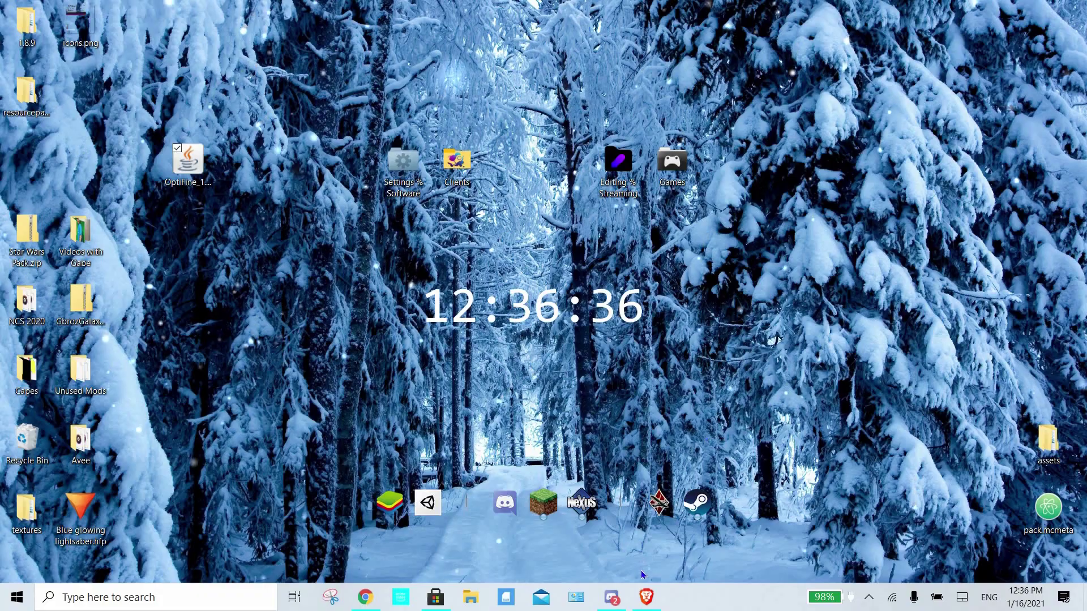
click(645, 603)
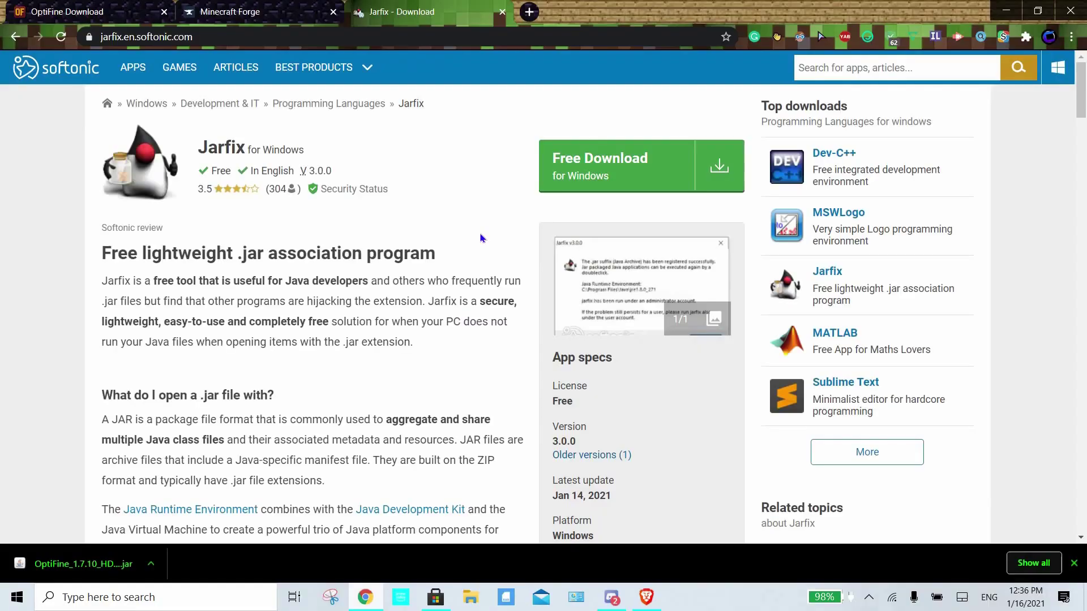
key(ctrl+shift+Tab)
key(ctrl+shift+Tab)
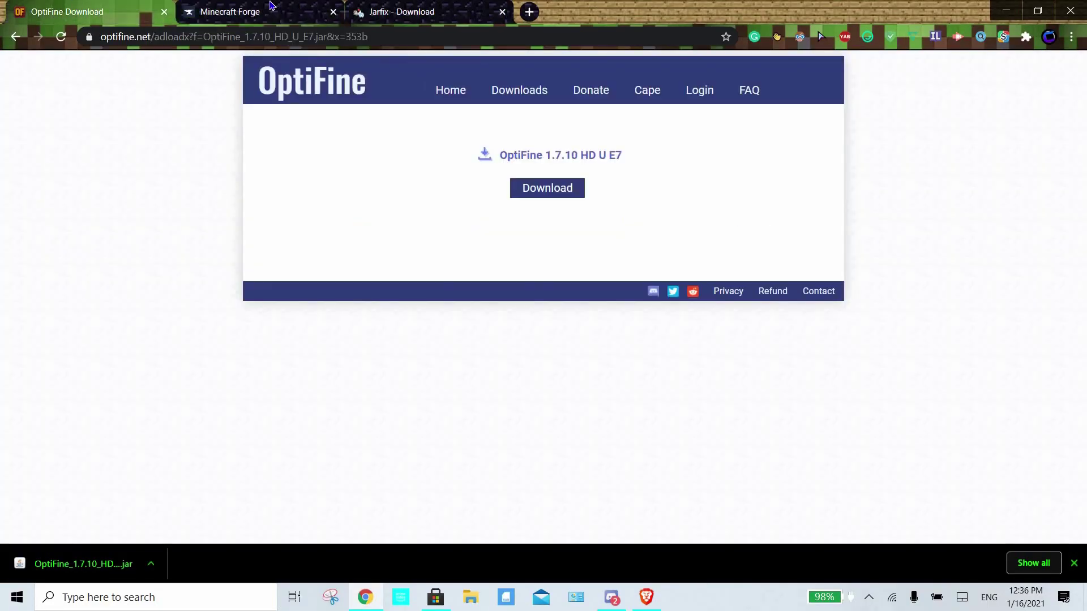